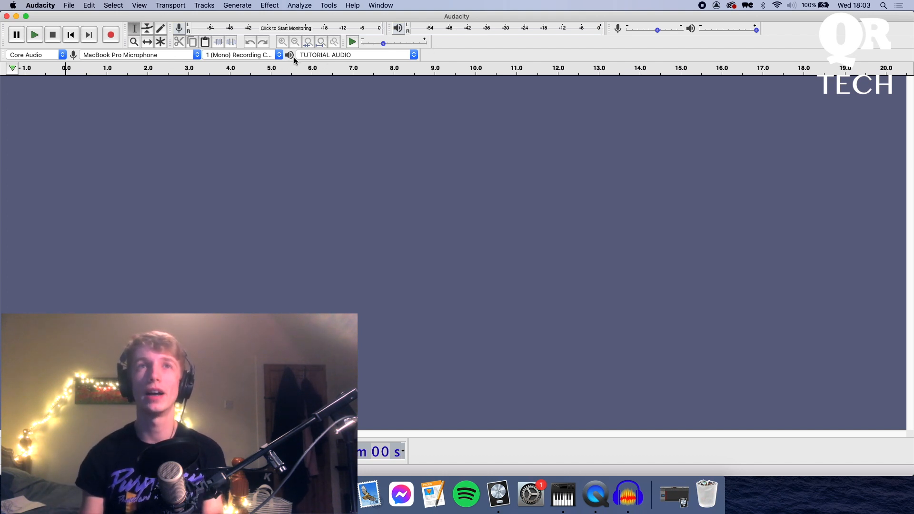
# Choose TUTORIAL AUDIO as the playback device.
pyautogui.click(405, 56)
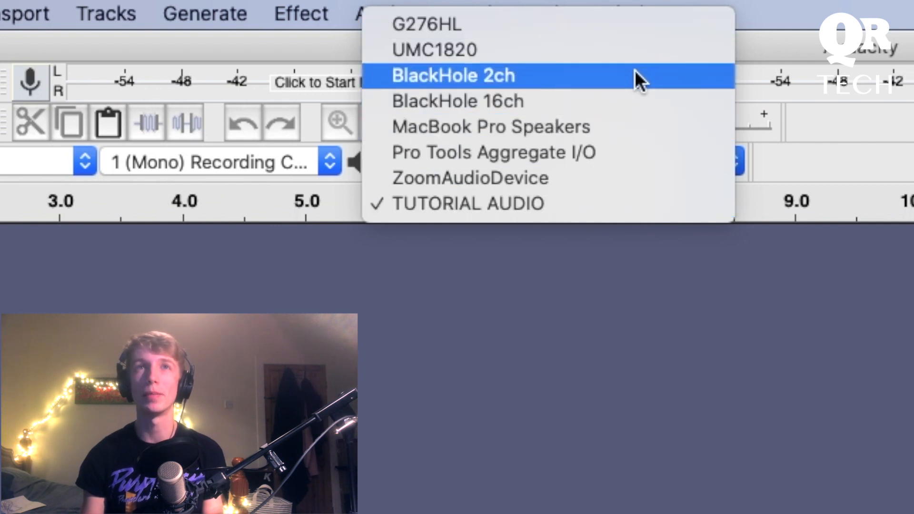
pyautogui.click(582, 202)
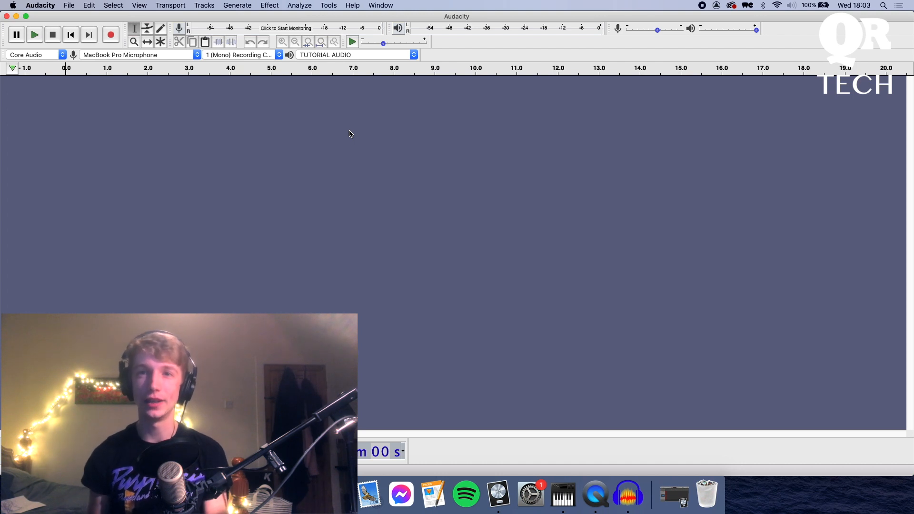
# Import Intro Music.wav into the project from the QR Audacity Tutorial folder on the desktop.
pyautogui.click(207, 495)
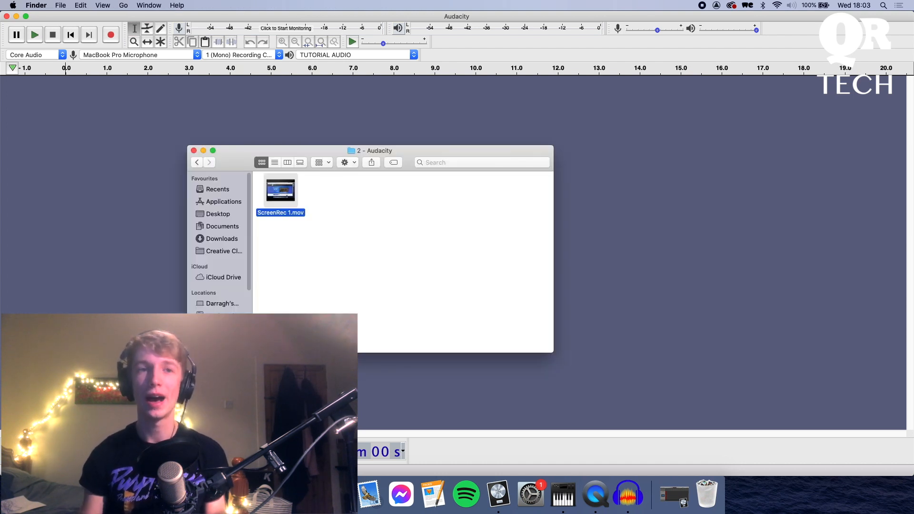
pyautogui.click(218, 214)
pyautogui.doubleClick(282, 190)
pyautogui.moveTo(315, 153); pyautogui.dragTo(644, 120)
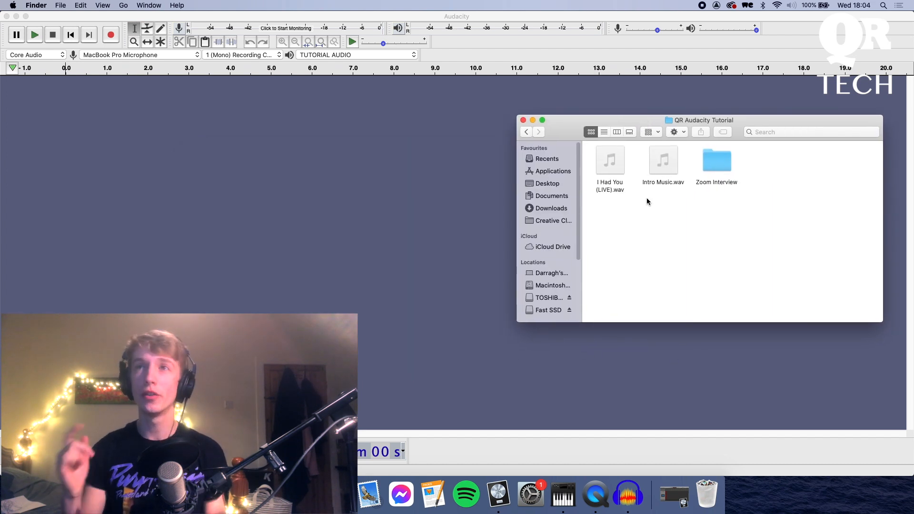
pyautogui.moveTo(659, 157)
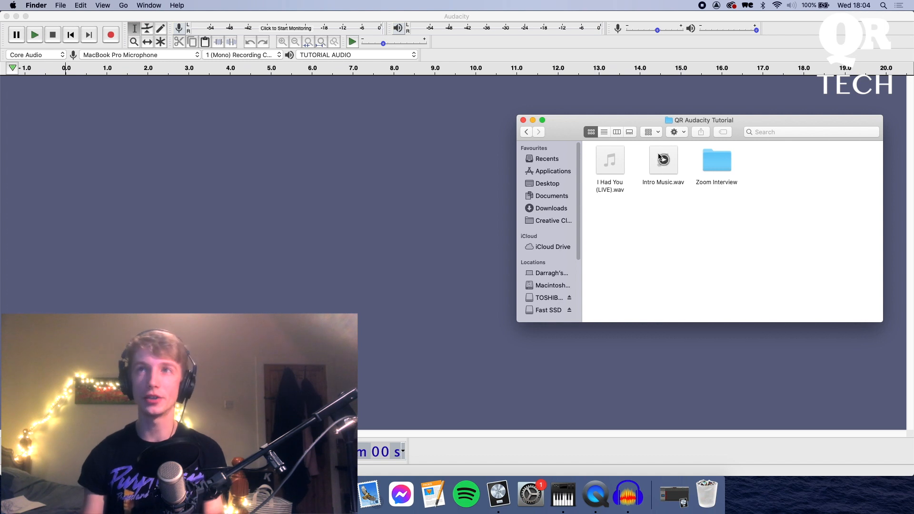
pyautogui.moveTo(676, 159); pyautogui.dragTo(139, 129)
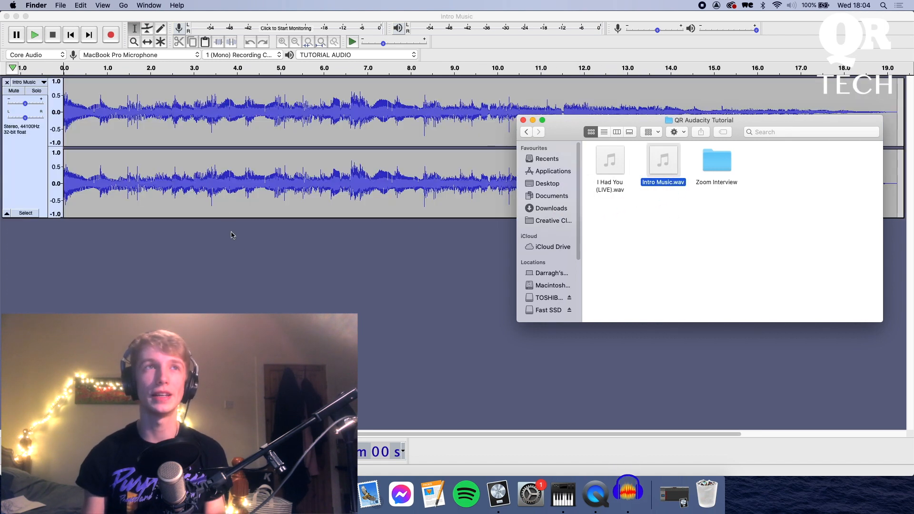
# Play the imported intro music from the beginning for a few seconds and stop it.
pyautogui.click(238, 249)
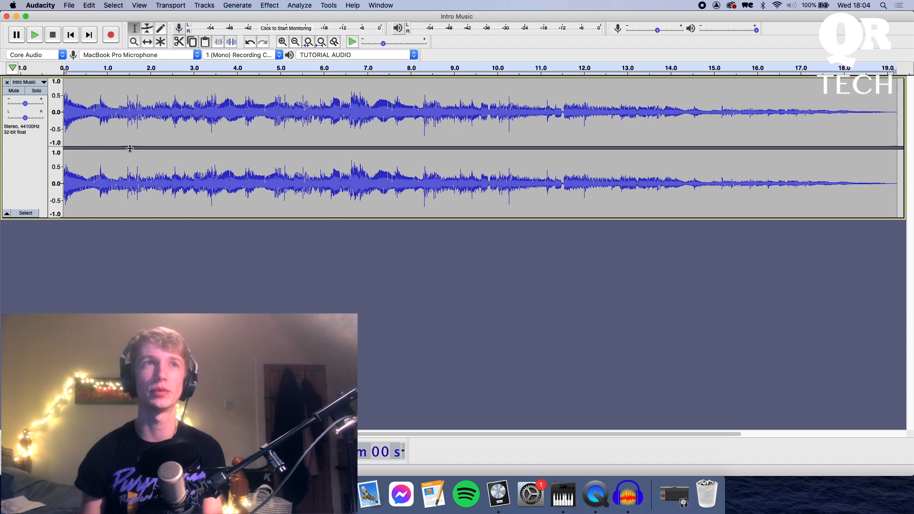
pyautogui.press('space')
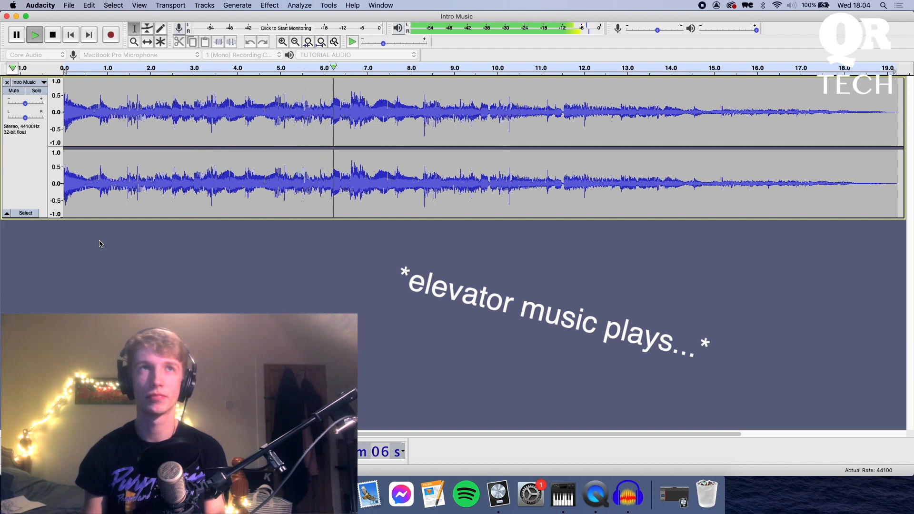
pyautogui.press('space')
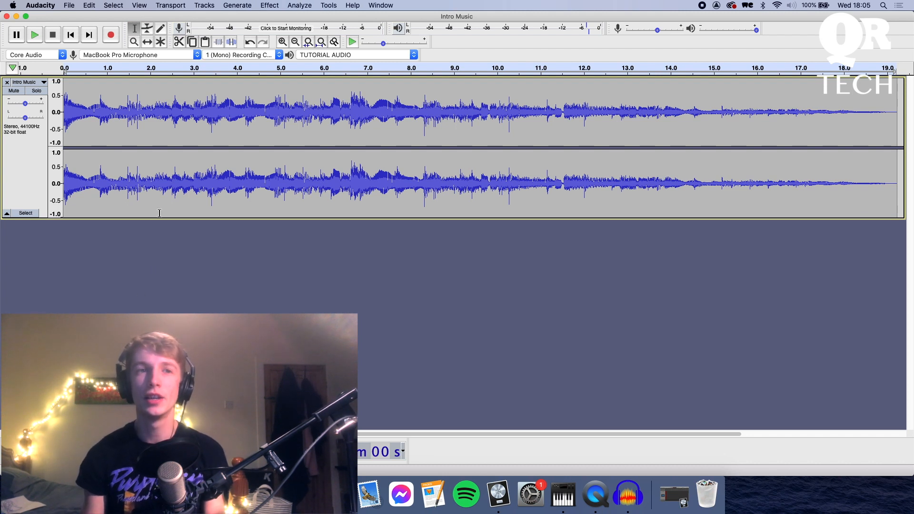
# Add a new mono track below the intro music.
pyautogui.click(210, 7)
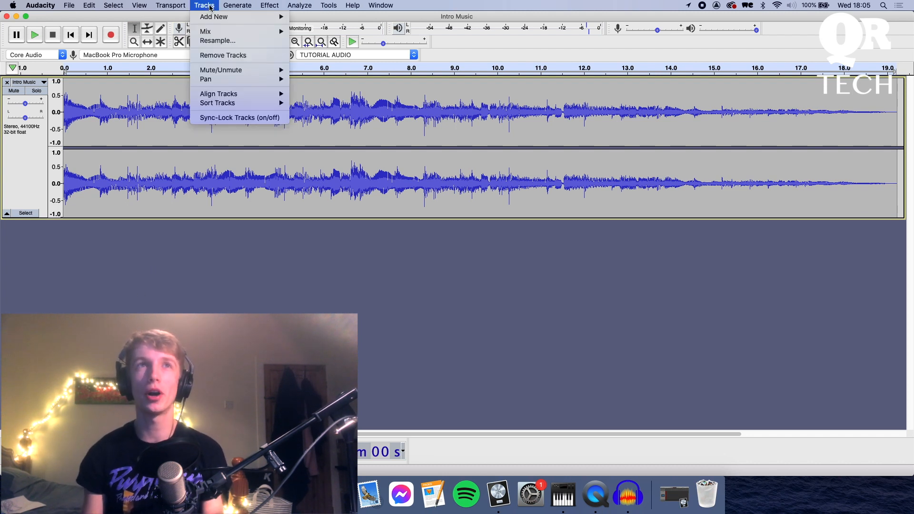
pyautogui.moveTo(214, 16)
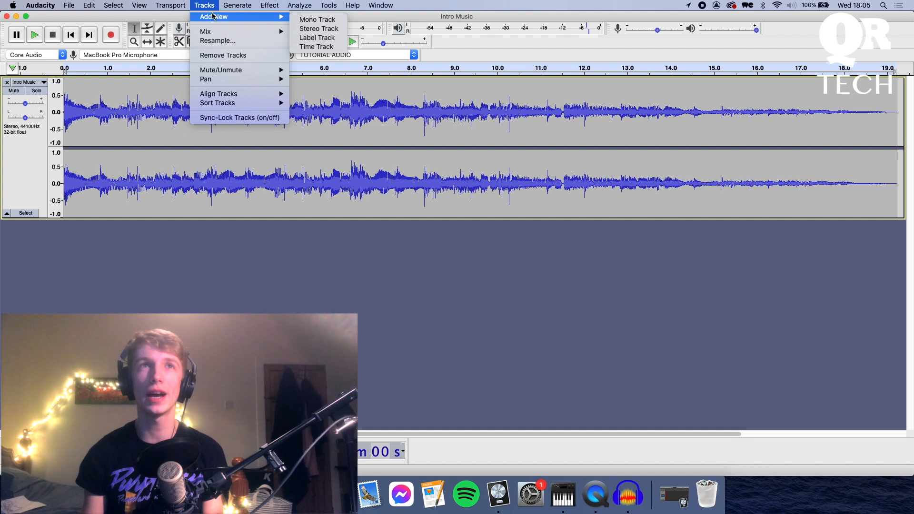
pyautogui.click(324, 21)
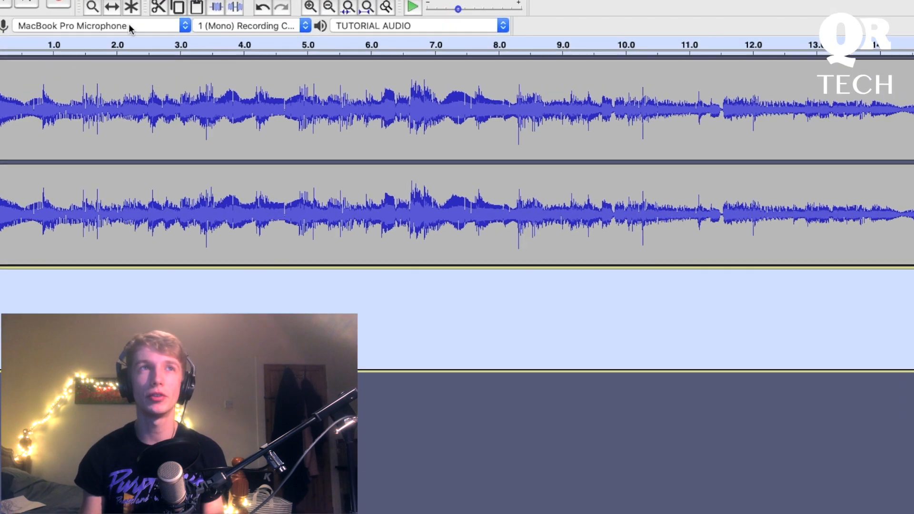
# Set the recording device to UMC1820 and start monitoring its input level.
pyautogui.click(191, 55)
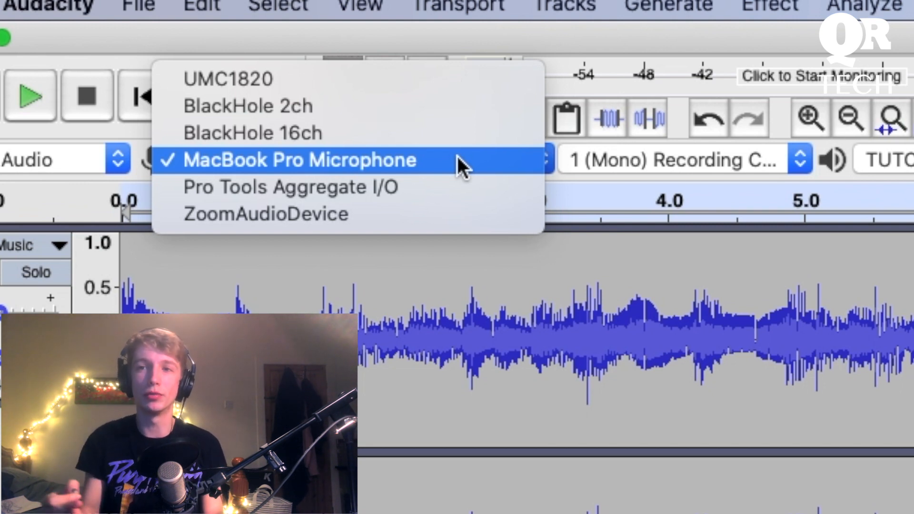
pyautogui.click(335, 80)
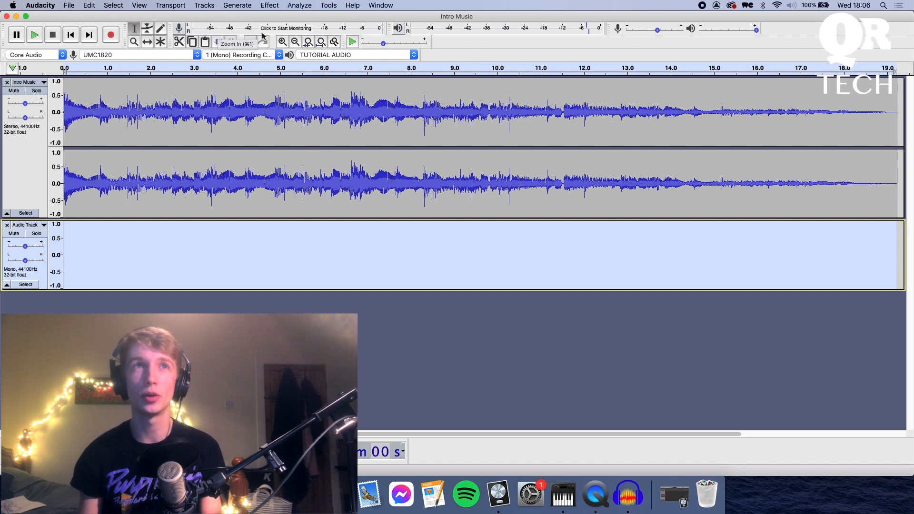
pyautogui.click(278, 30)
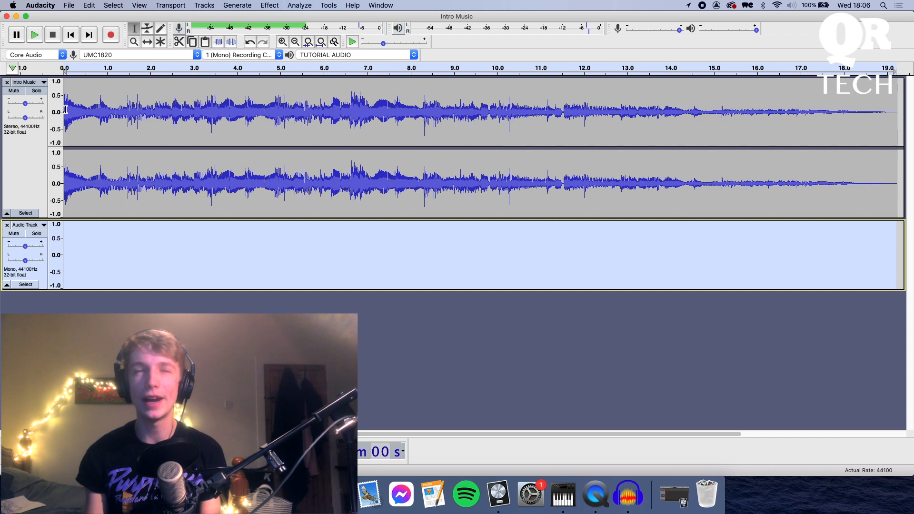
# Listen to the music for a voice entry point and record a voice-over on the mono track from about 8.3 s.
pyautogui.press('space')
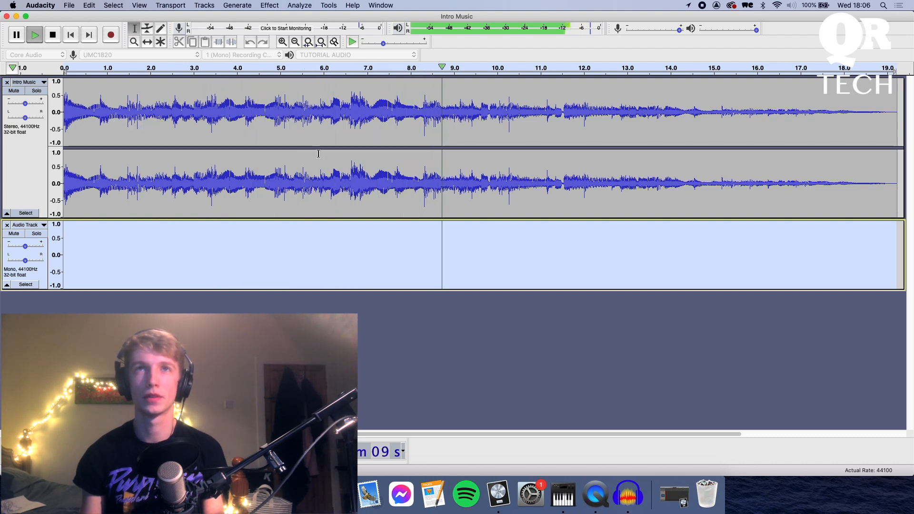
pyautogui.press('space')
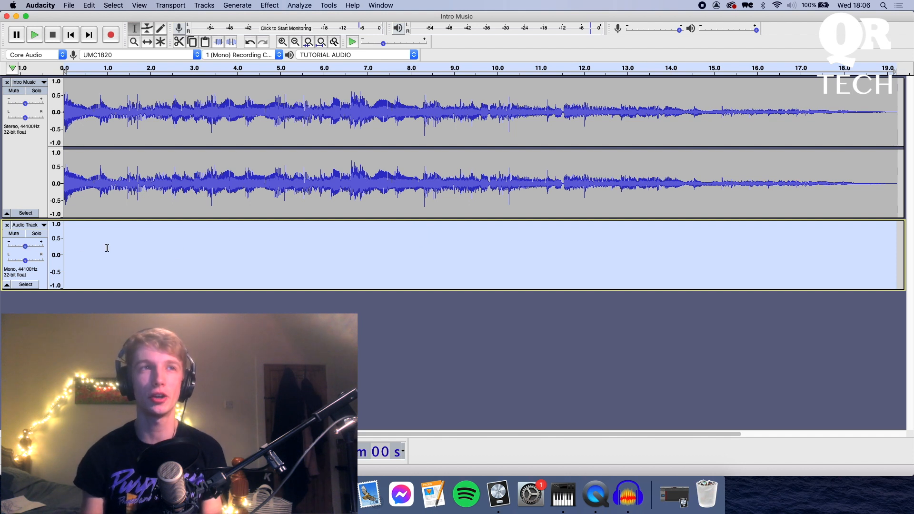
pyautogui.click(425, 238)
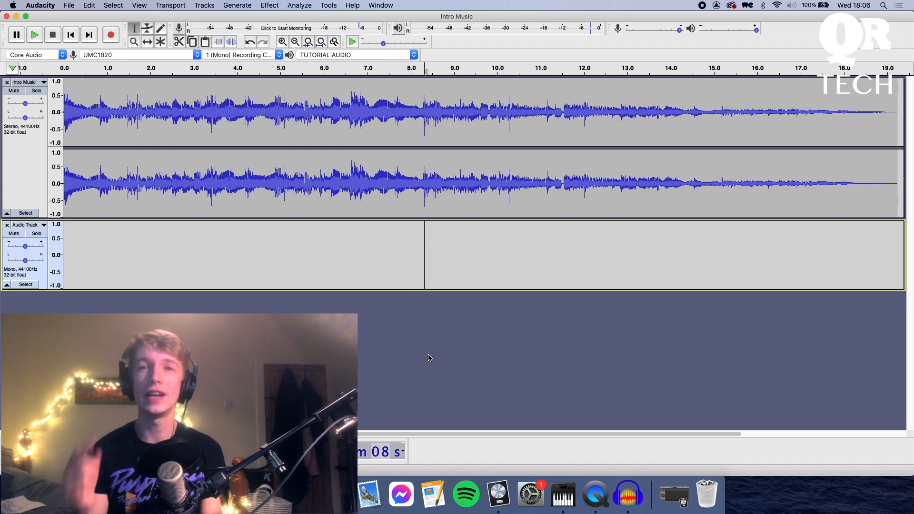
pyautogui.click(114, 39)
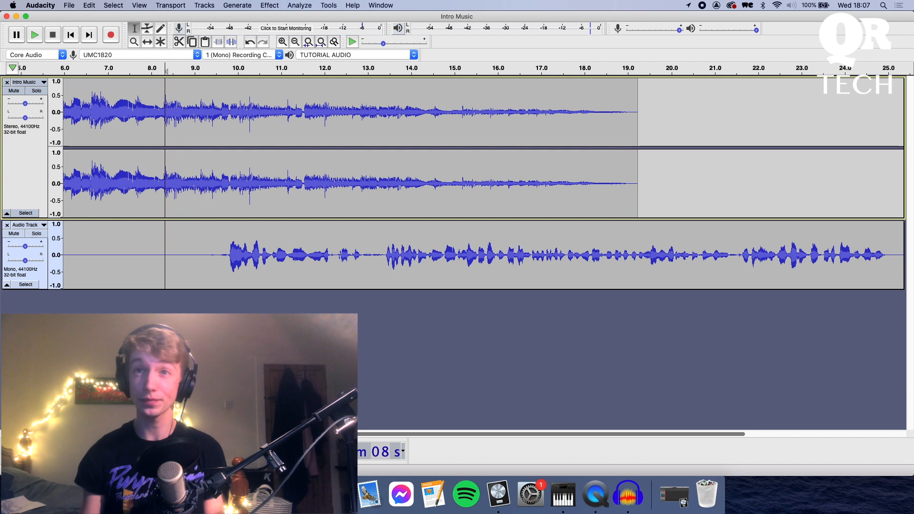
# Delete the silence before the speech on the voice track, from the start to about 9.7 s.
pyautogui.hscroll(-6, 476, 184)
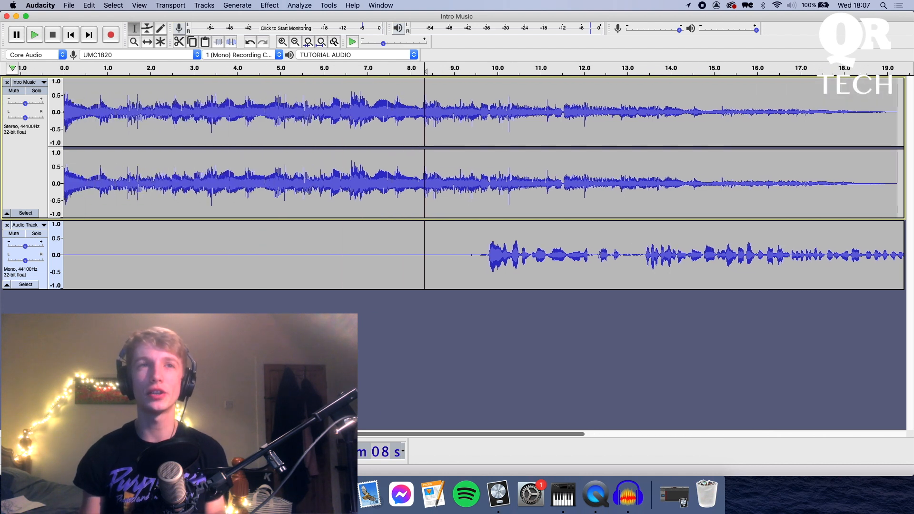
pyautogui.moveTo(477, 250); pyautogui.dragTo(2, 243)
pyautogui.click(573, 349)
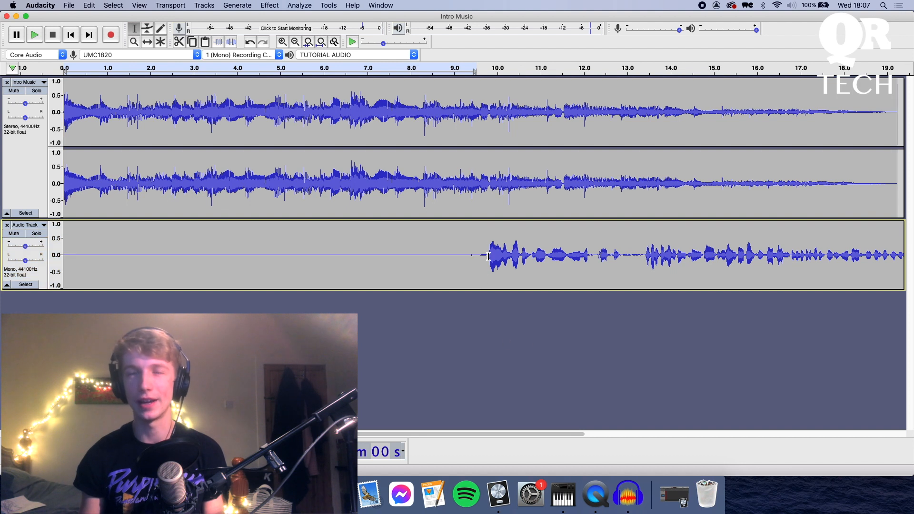
pyautogui.moveTo(484, 238); pyautogui.dragTo(316, 252)
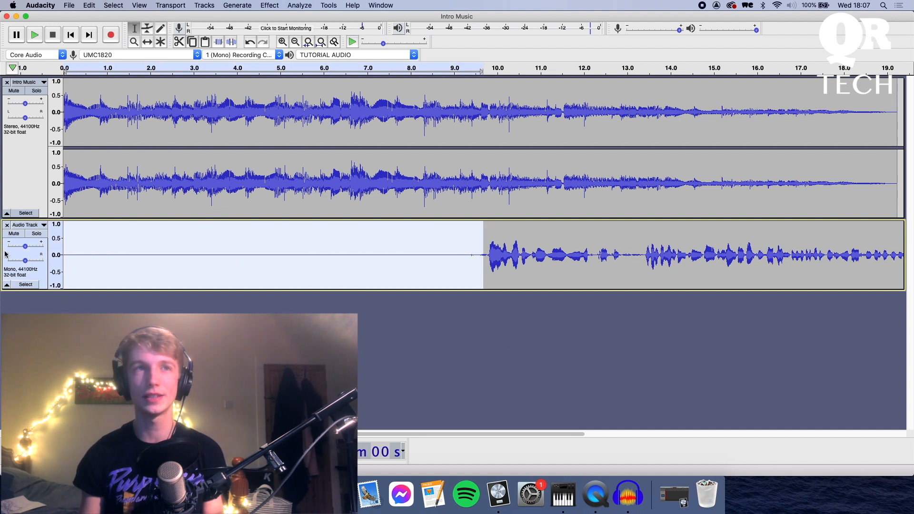
pyautogui.press('Delete')
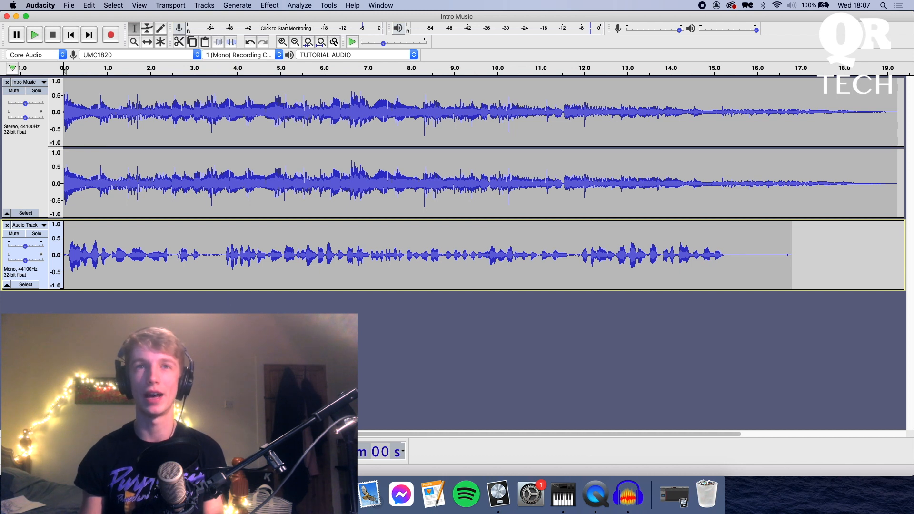
# Delete the leftover silence after the speech on the voice track, from about 15.3 s to the clip's end.
pyautogui.hscroll(5, 588, 380)
pyautogui.moveTo(724, 249); pyautogui.dragTo(629, 273)
pyautogui.press('Delete')
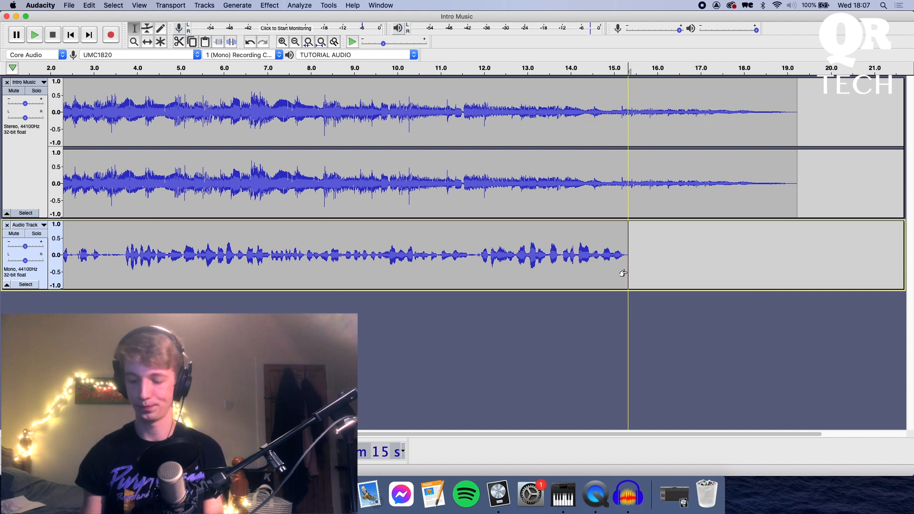
# Select the whole trimmed voice clip and cut it from the mono track.
pyautogui.hscroll(-6, 447, 146)
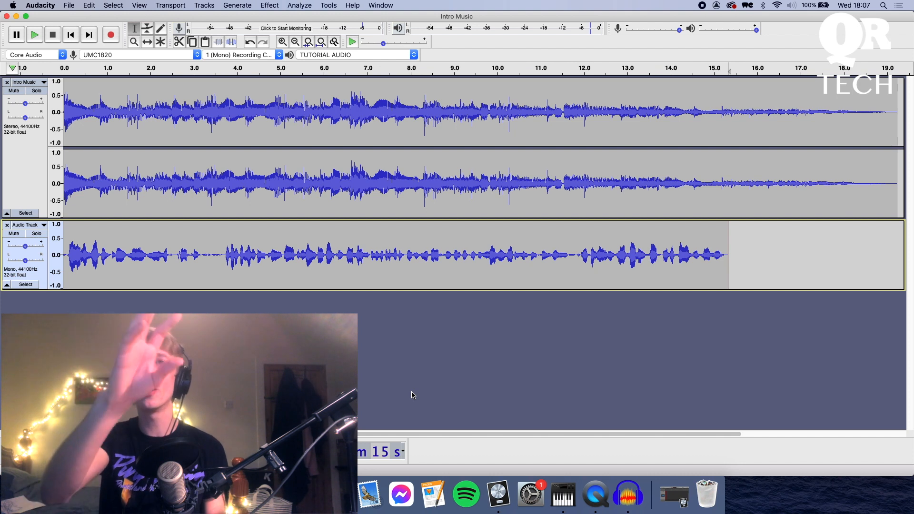
pyautogui.doubleClick(370, 248)
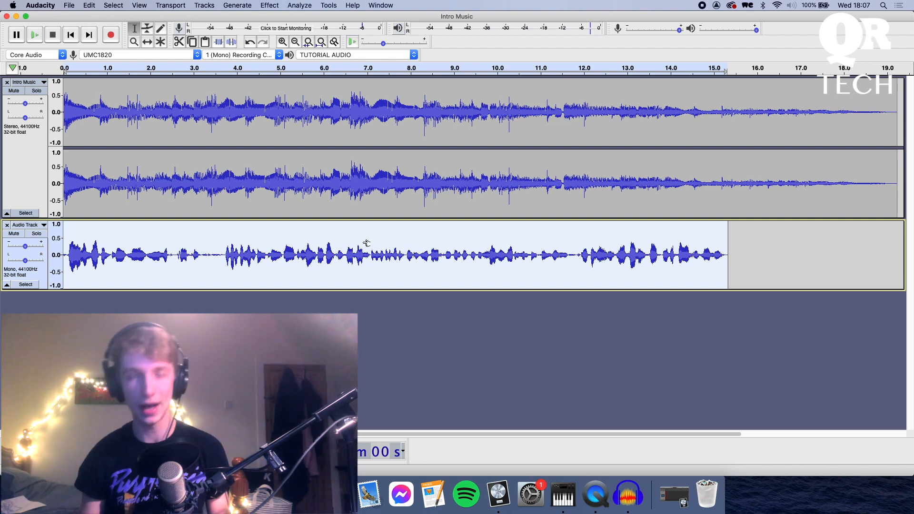
pyautogui.press('super+x')
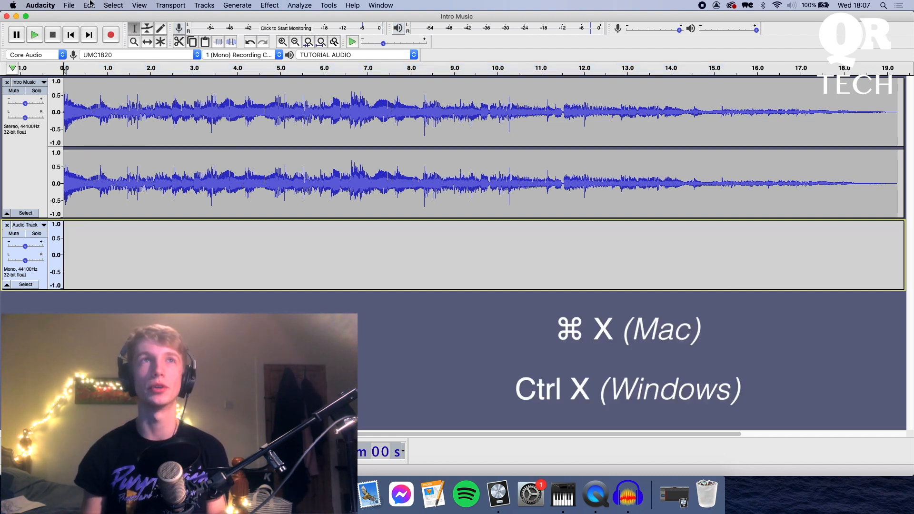
pyautogui.click(89, 6)
pyautogui.click(141, 41)
# Paste the cut voice clip back onto the mono track at about 8.6 s.
pyautogui.moveTo(281, 435)
pyautogui.mouseDown()
pyautogui.moveTo(345, 434)
pyautogui.moveTo(280, 434)
pyautogui.mouseUp()
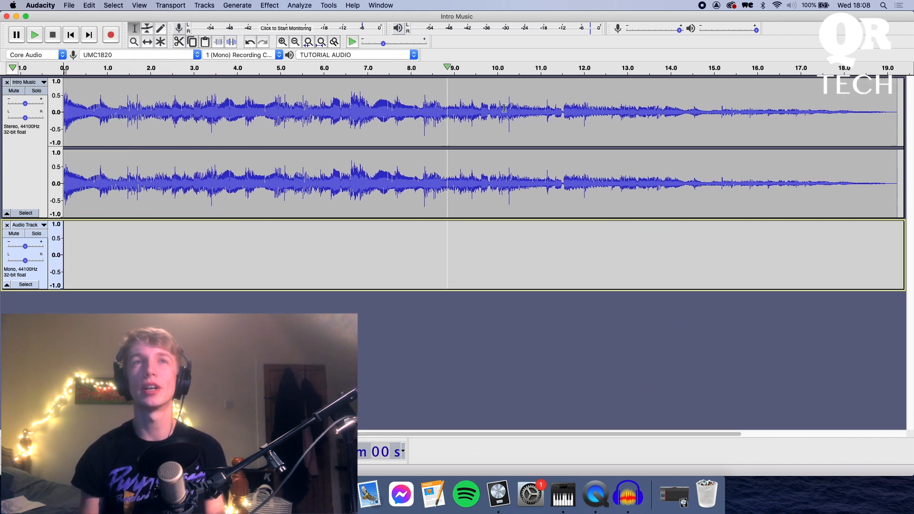
pyautogui.click(439, 234)
pyautogui.press('space')
pyautogui.click(90, 5)
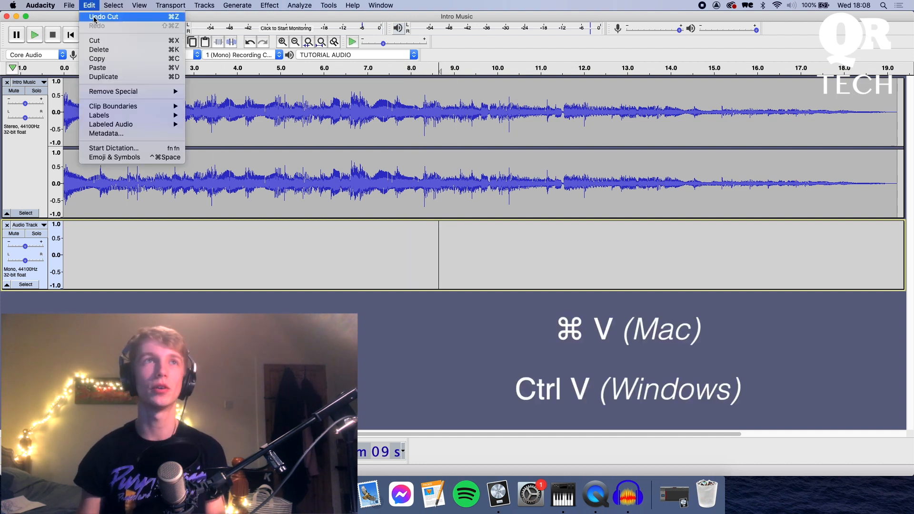
pyautogui.click(108, 68)
pyautogui.click(399, 298)
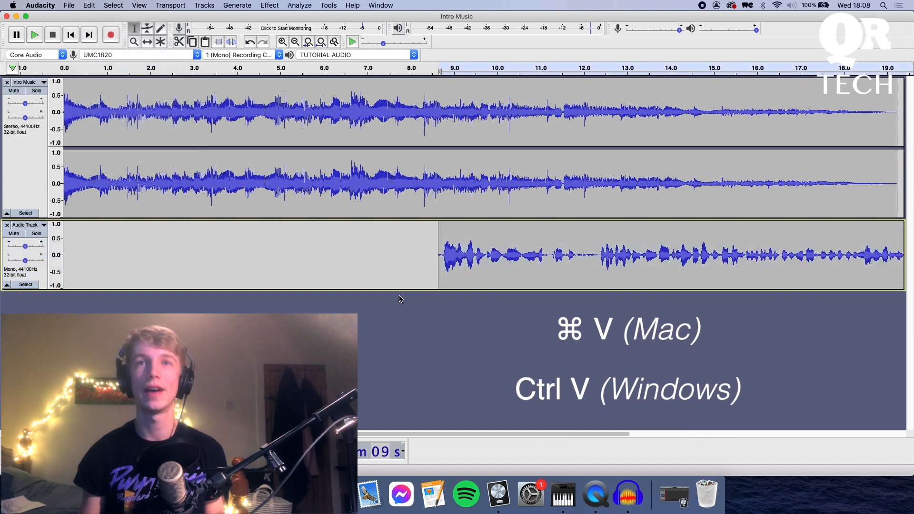
# Play the music and voice together from about 6.7 s to check their timing and balance.
pyautogui.click(354, 161)
pyautogui.press('space')
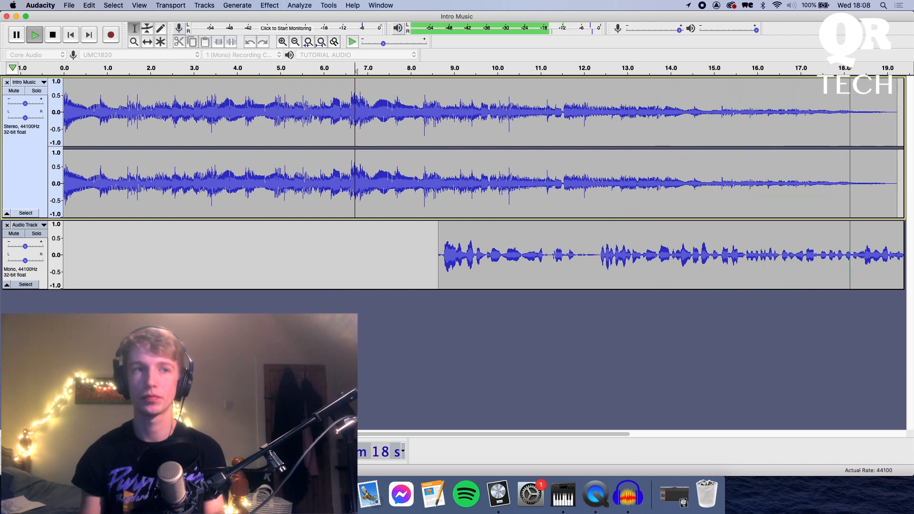
pyautogui.press('space')
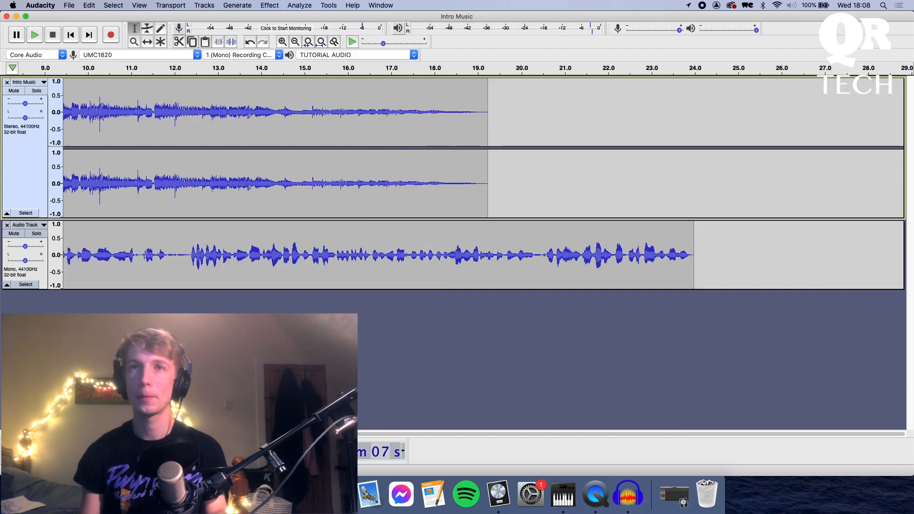
# Lower the intro music track's gain and raise the voice track's gain to about +6 dB.
pyautogui.hscroll(-10, 485, 207)
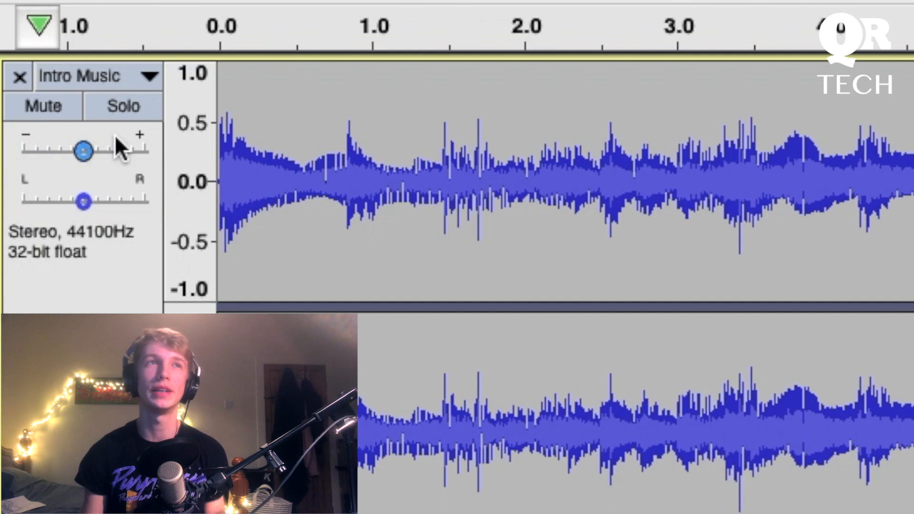
pyautogui.moveTo(85, 153); pyautogui.dragTo(60, 153)
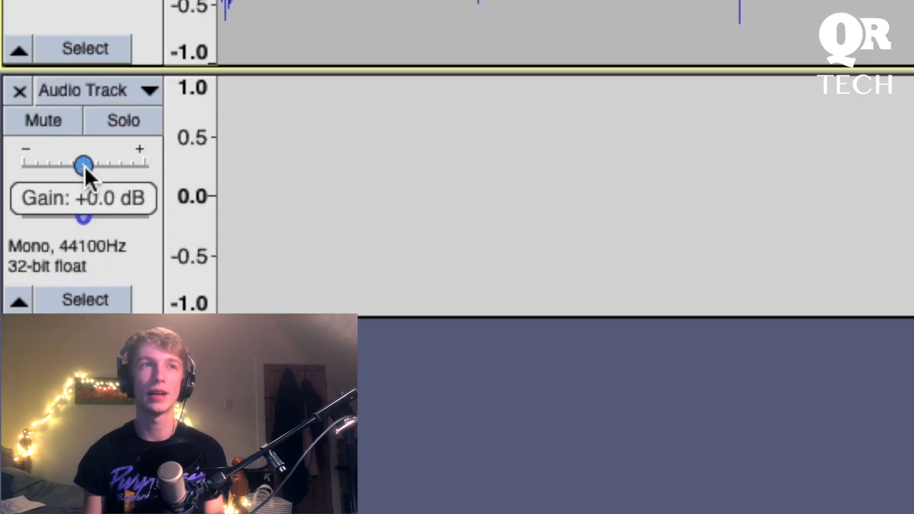
pyautogui.moveTo(84, 167); pyautogui.dragTo(100, 167)
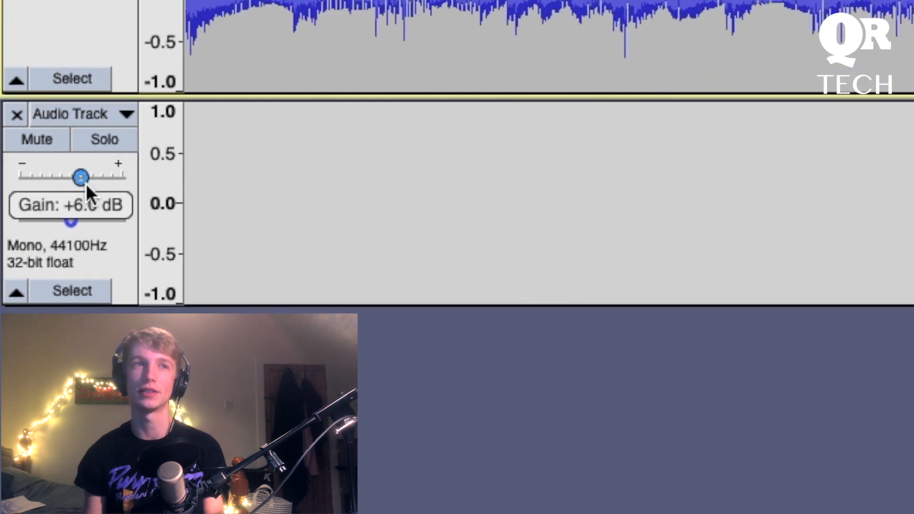
# Play the mix to check the new balance, stop it, and set the voice track's gain to +5.0 dB.
pyautogui.press('space')
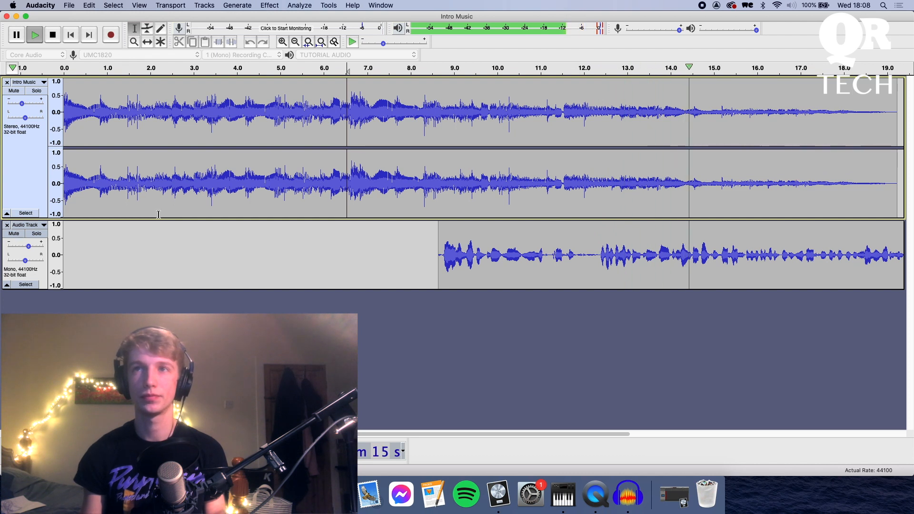
pyautogui.press('space')
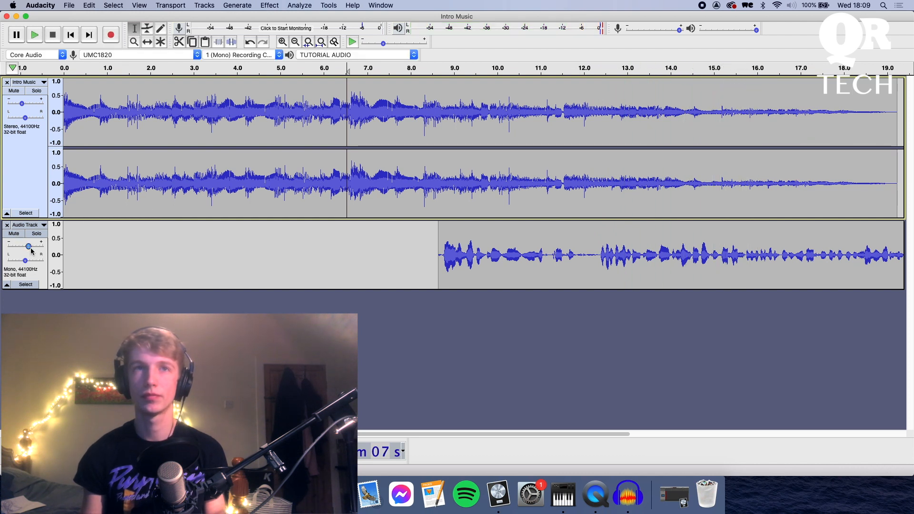
pyautogui.moveTo(30, 250)
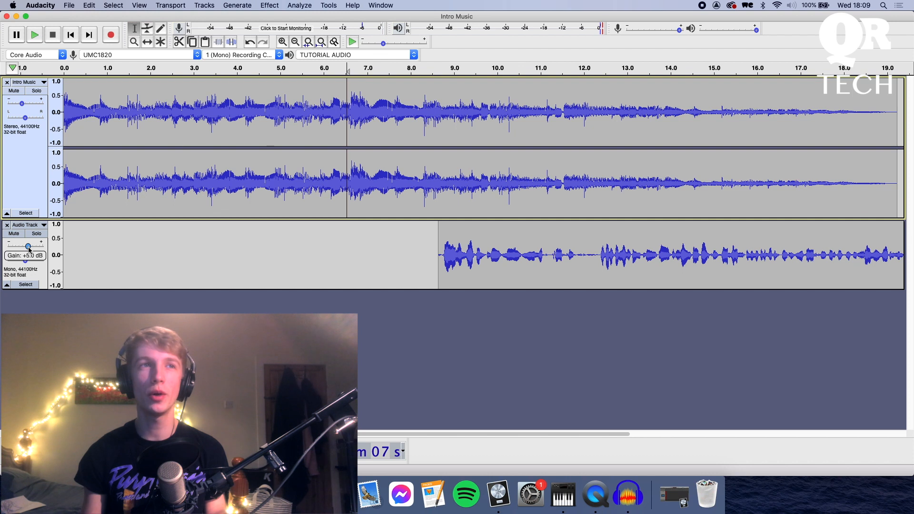
pyautogui.click(30, 248)
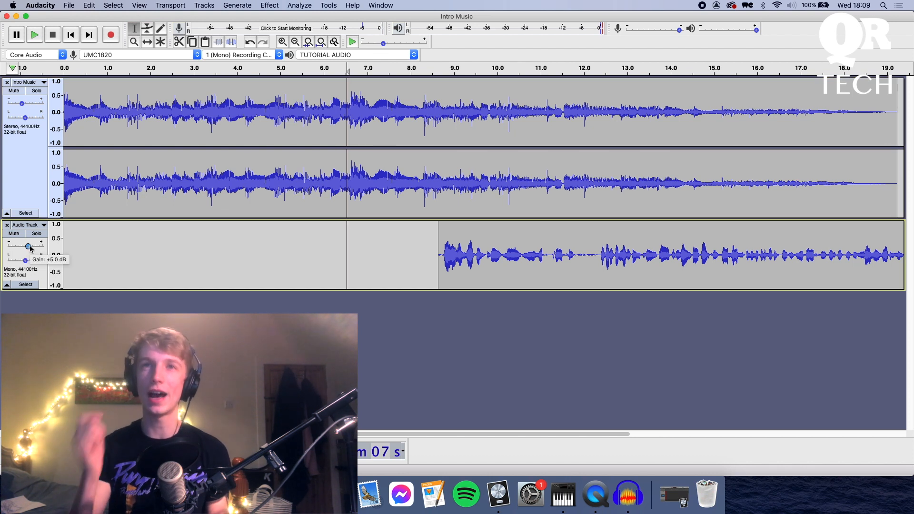
# Import I Had You (LIVE).wav from the QR Audacity Tutorial folder as a new track below the voice track.
pyautogui.hscroll(1, 457, 184)
pyautogui.hscroll(10, 467, 429)
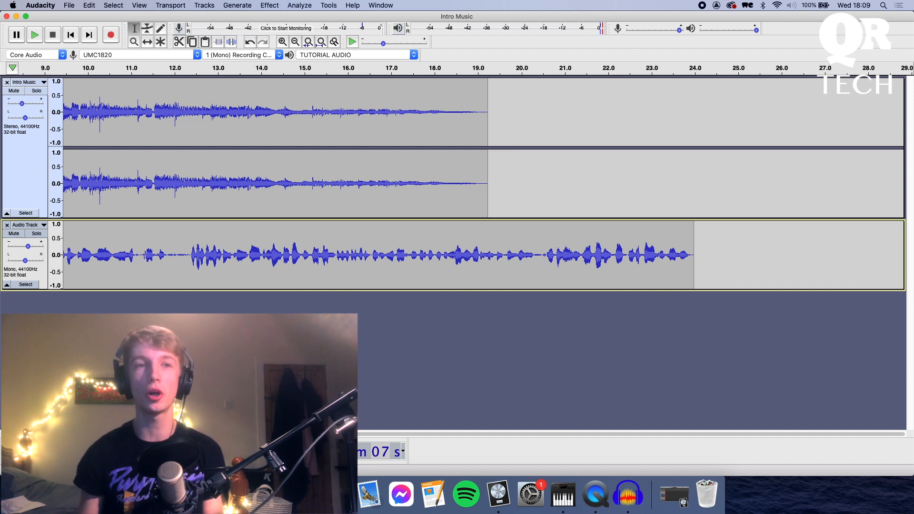
pyautogui.click(208, 494)
pyautogui.moveTo(589, 121); pyautogui.dragTo(128, 67)
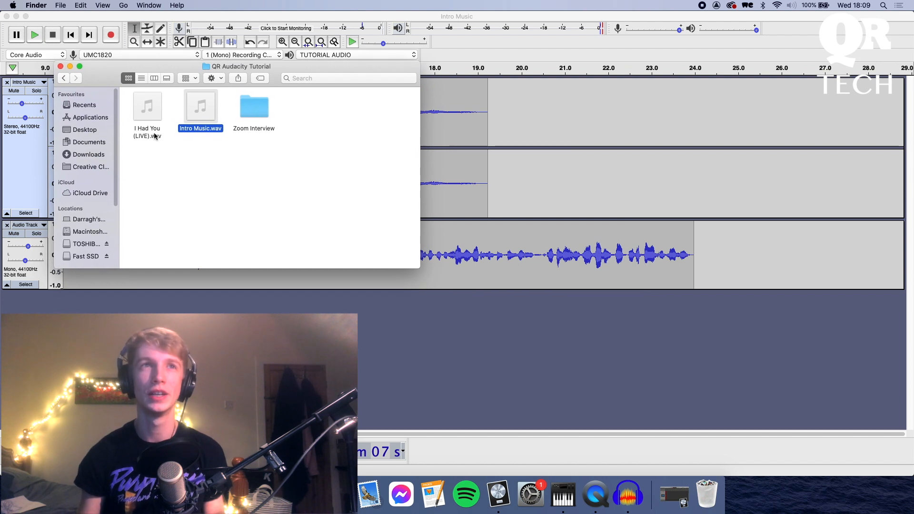
pyautogui.click(147, 107)
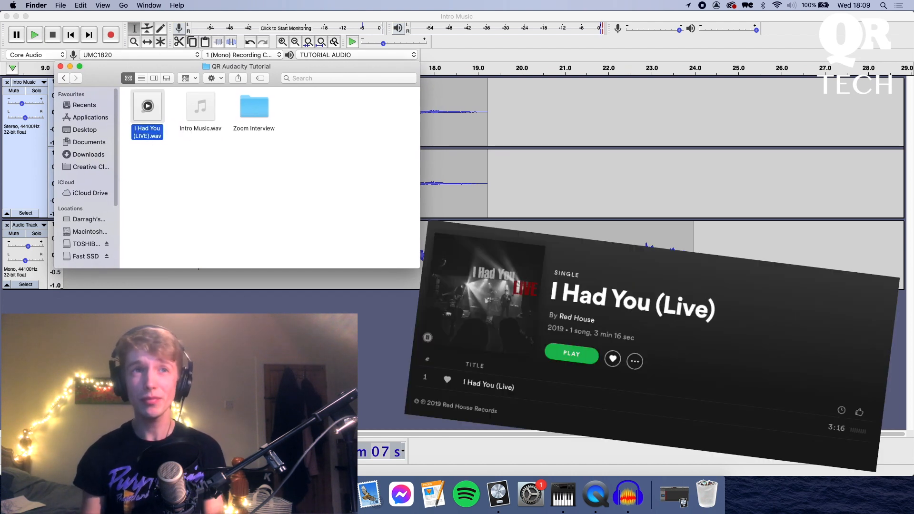
pyautogui.press('super+Tab')
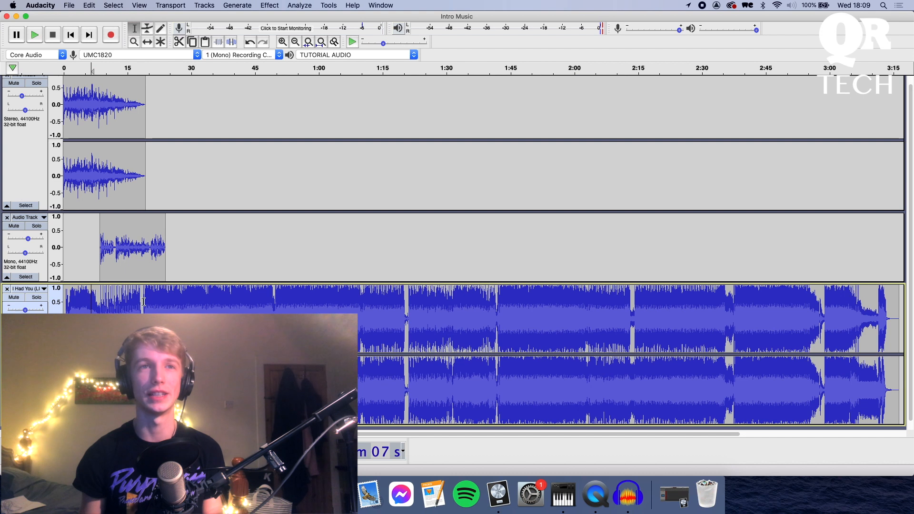
# Play all three tracks from about 9 s to hear how the song overlaps the intro and voice.
pyautogui.click(378, 381)
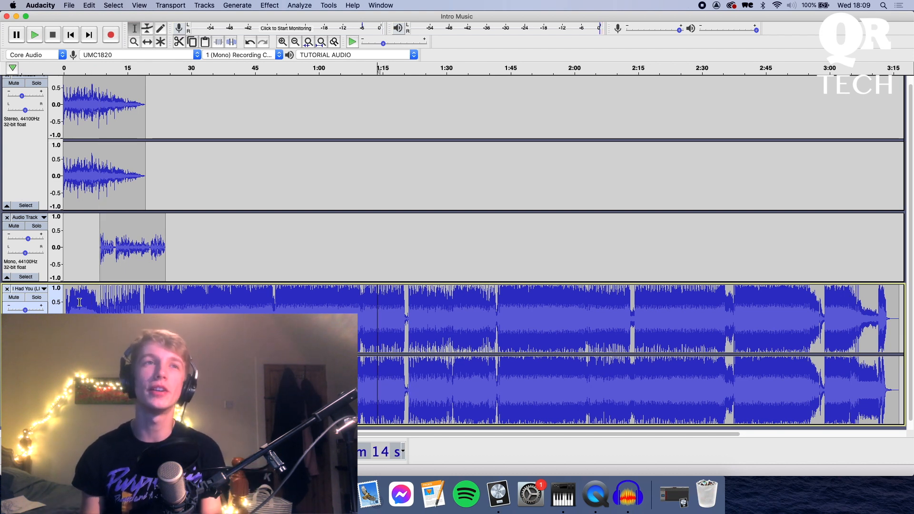
pyautogui.click(102, 163)
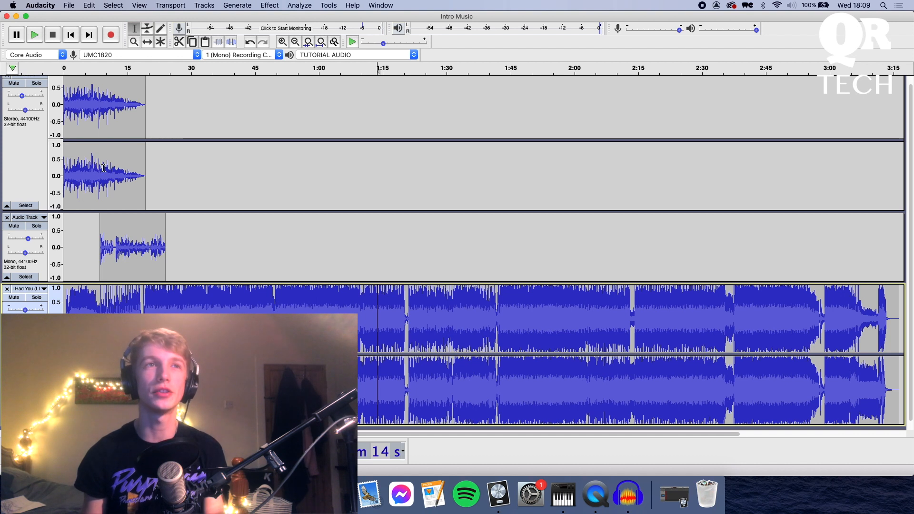
pyautogui.scroll(-1, 115, 272)
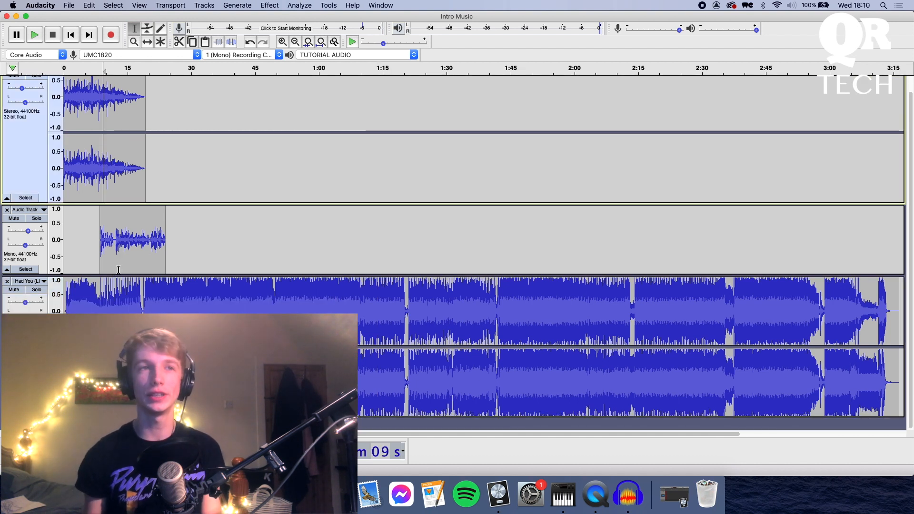
pyautogui.click(100, 240)
pyautogui.press('space')
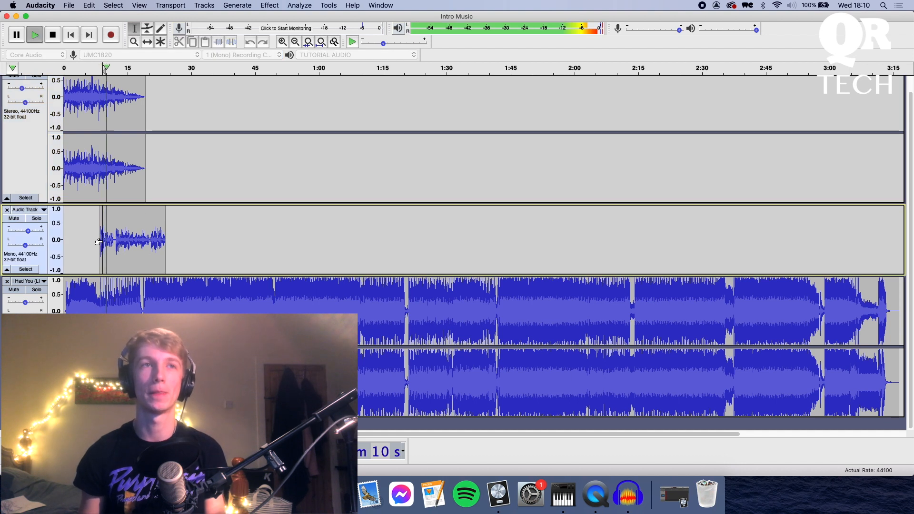
pyautogui.press('space')
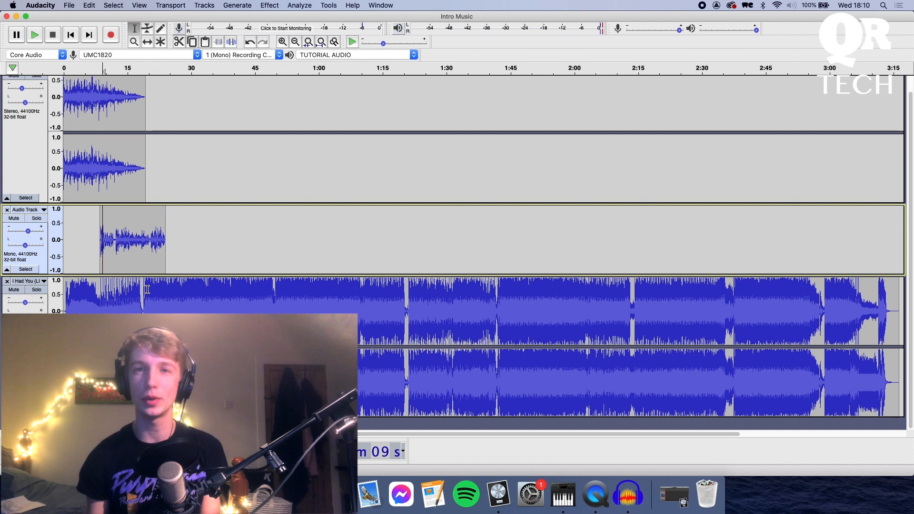
# Select the whole I Had You (LIVE) clip and cut it from its track.
pyautogui.doubleClick(393, 298)
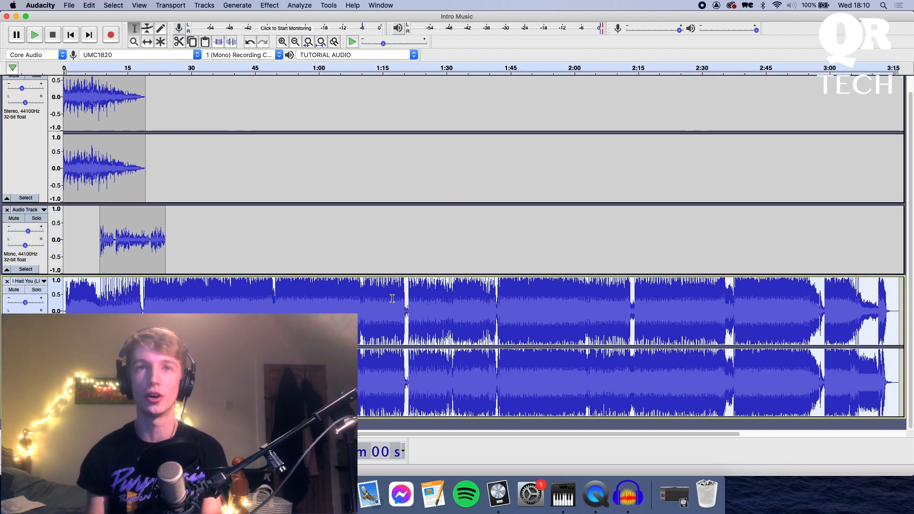
pyautogui.click(88, 6)
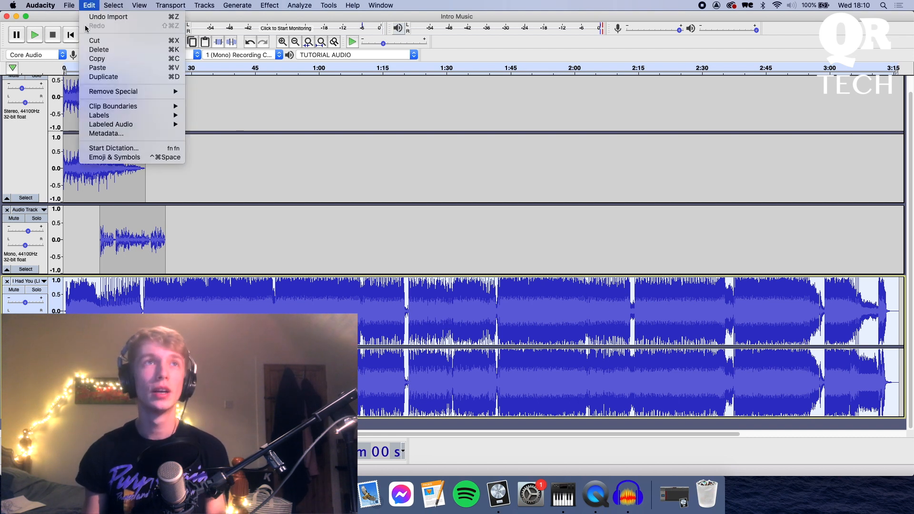
pyautogui.click(94, 41)
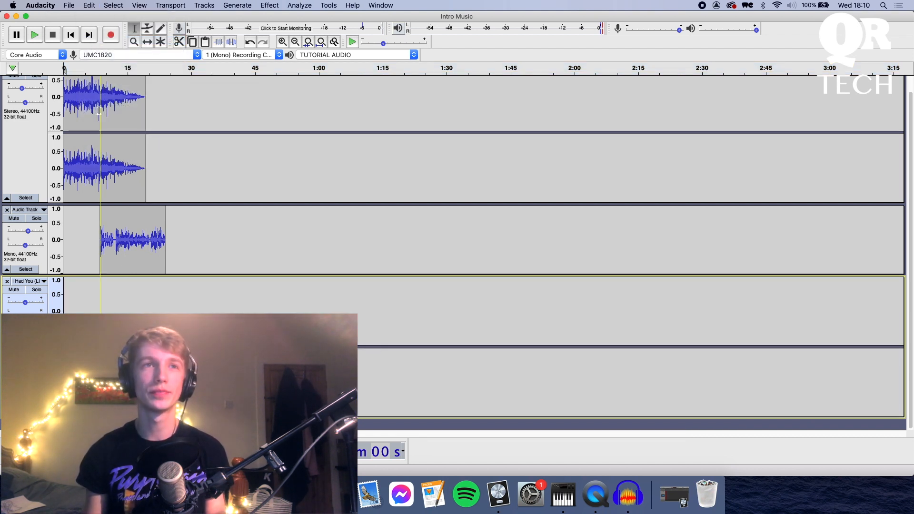
# Listen to the end of the voice clip and paste the song onto its own track where the voice ends, at about 24 s.
pyautogui.click(153, 234)
pyautogui.press('space')
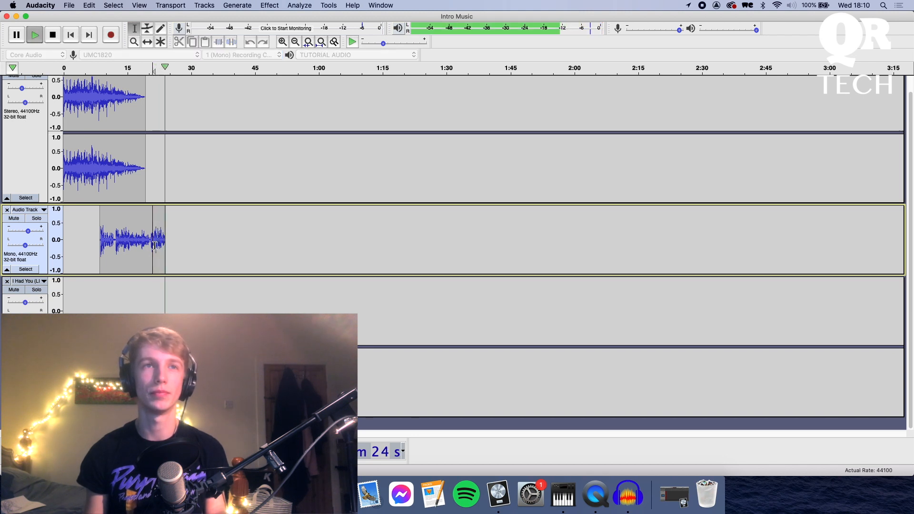
pyautogui.click(166, 307)
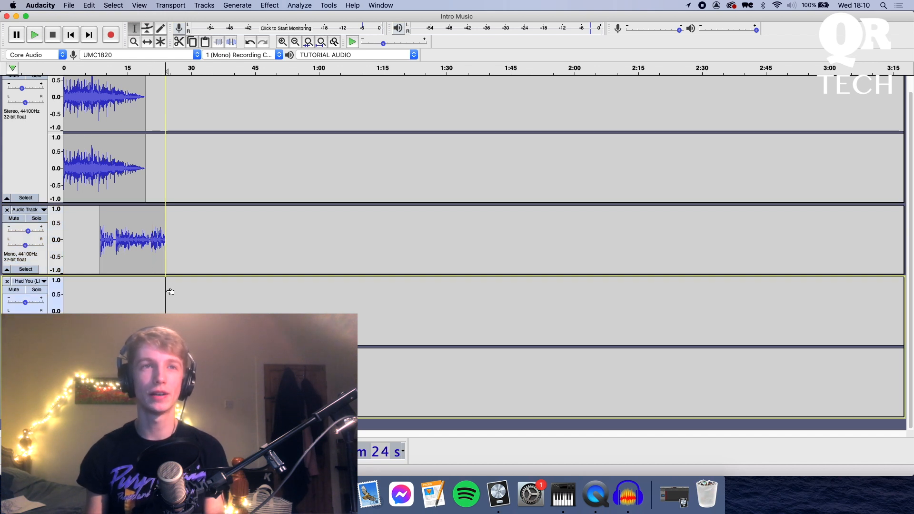
pyautogui.click(91, 5)
pyautogui.click(95, 67)
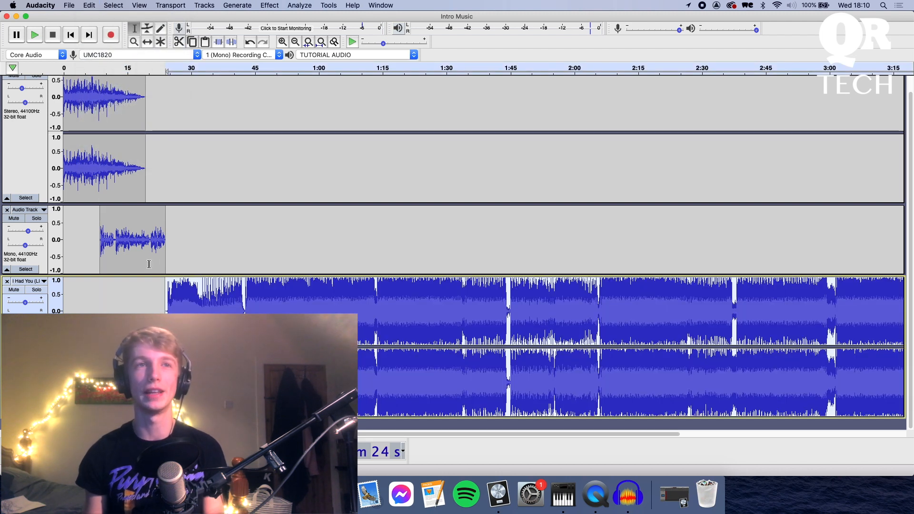
# Play from about 23 s to check the transition from the voice-over into the song.
pyautogui.click(160, 235)
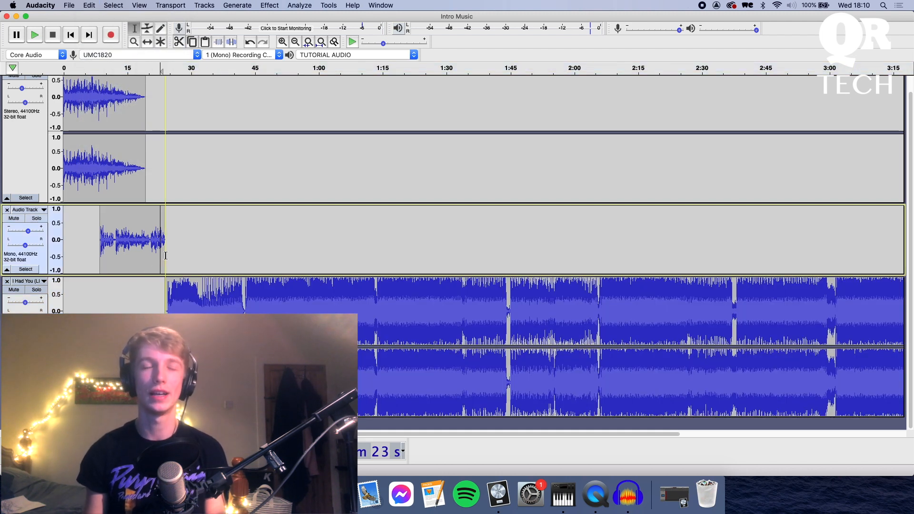
pyautogui.press('space')
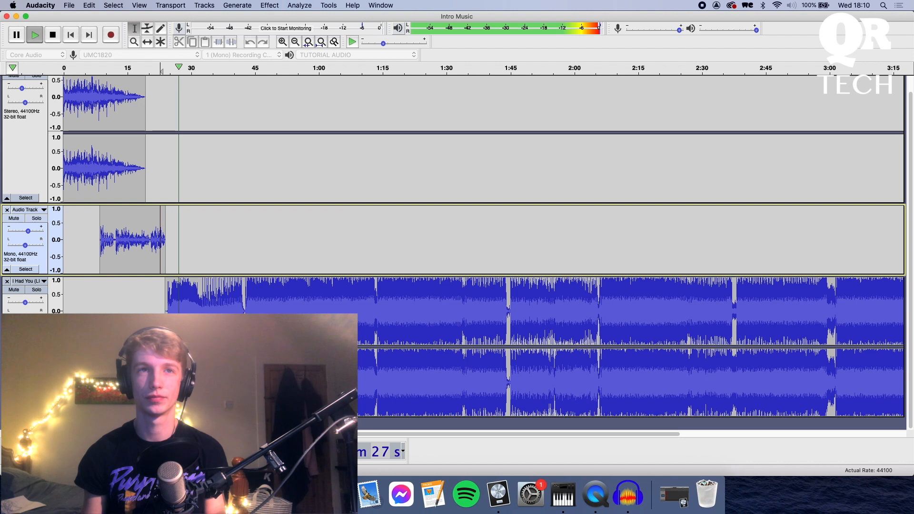
pyautogui.moveTo(286, 434); pyautogui.dragTo(375, 434)
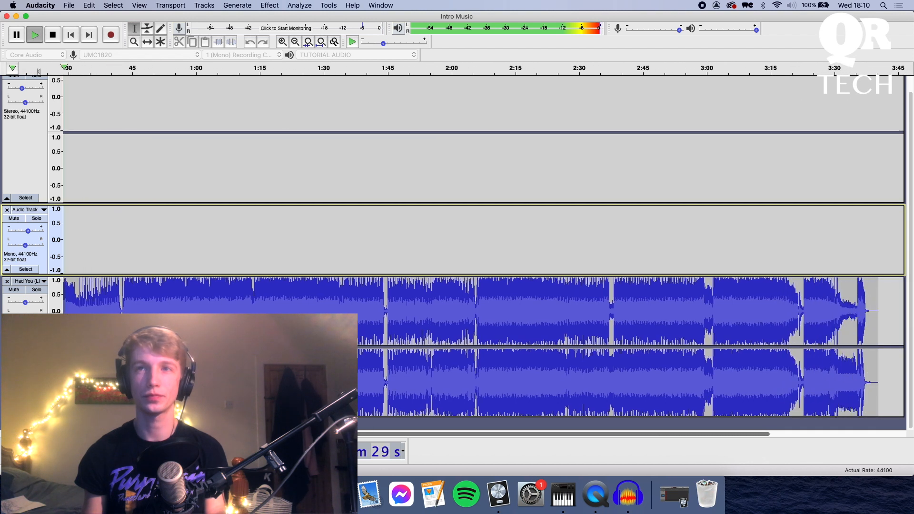
pyautogui.press('space')
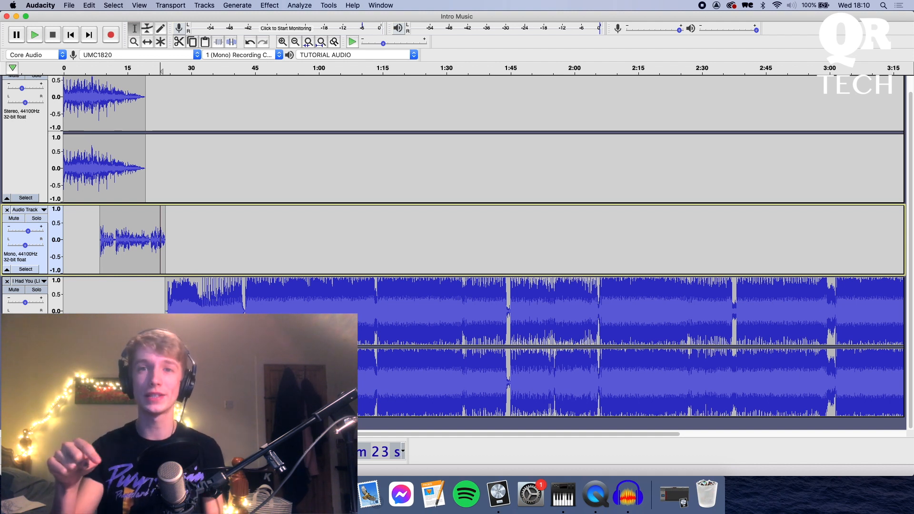
# Try to import audio_only.m4a from the Zoom Interview folder into the project, and dismiss the import dialog.
pyautogui.moveTo(444, 435); pyautogui.dragTo(670, 434)
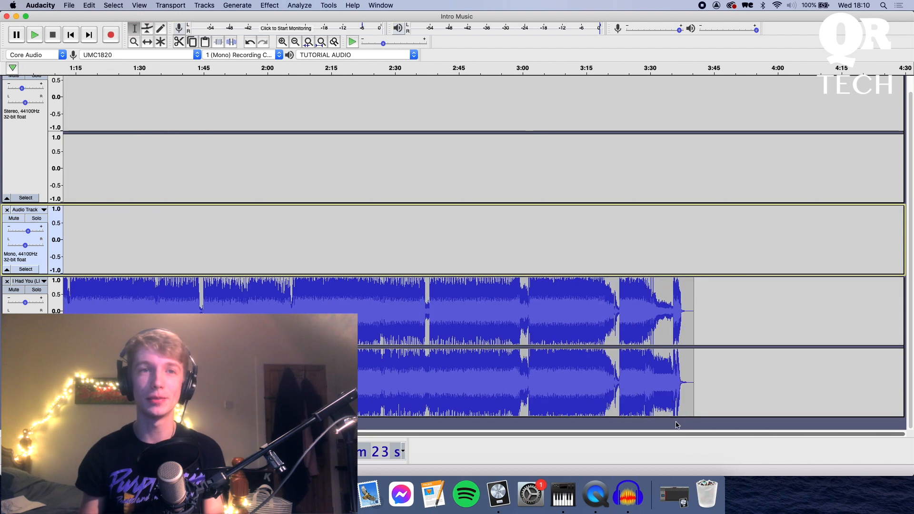
pyautogui.click(208, 494)
pyautogui.doubleClick(254, 108)
pyautogui.moveTo(150, 112)
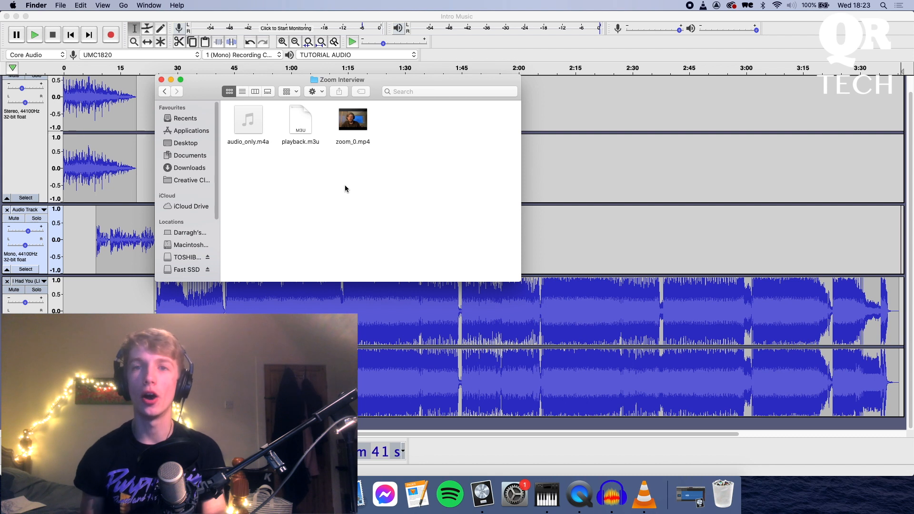
pyautogui.moveTo(248, 120); pyautogui.dragTo(602, 419)
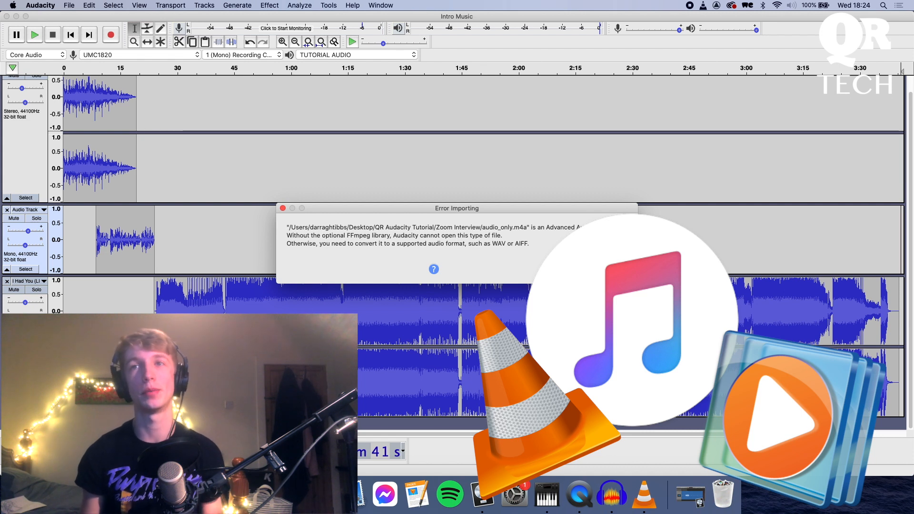
pyautogui.click(604, 267)
# Switch to Chrome and open online-audio-converter.com from the "online audio converter" search results.
pyautogui.scroll(-2, 262, 269)
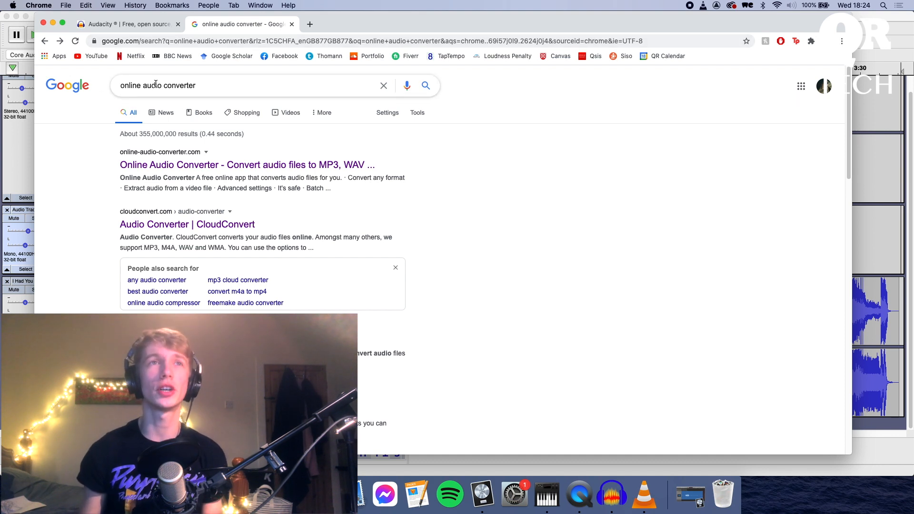
pyautogui.moveTo(151, 83); pyautogui.dragTo(113, 95)
pyautogui.click(404, 171)
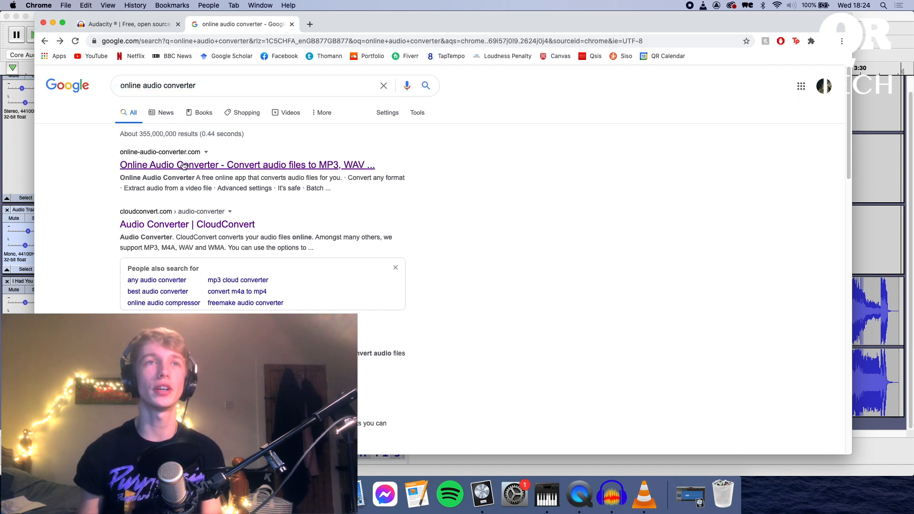
pyautogui.click(159, 165)
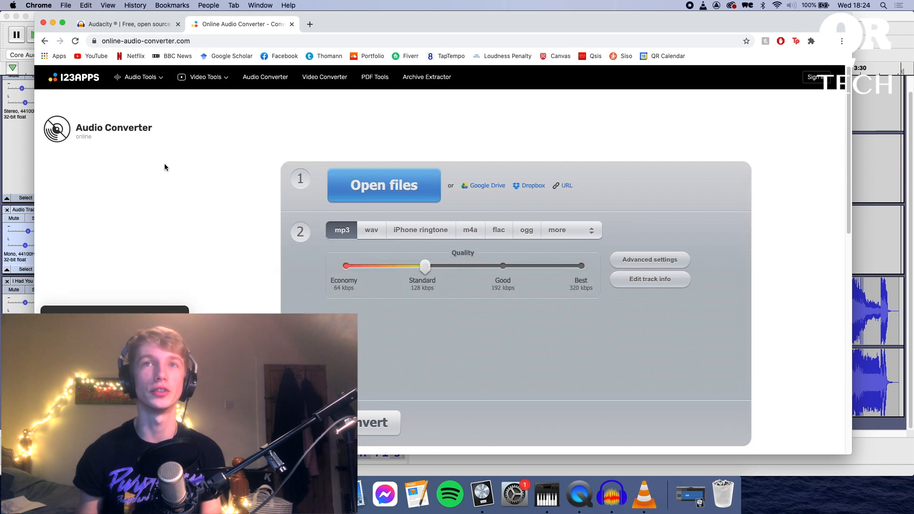
# Load audio_only.m4a into the converter from the Zoom Interview folder inside QR Audacity Tutorial on the Desktop.
pyautogui.click(411, 199)
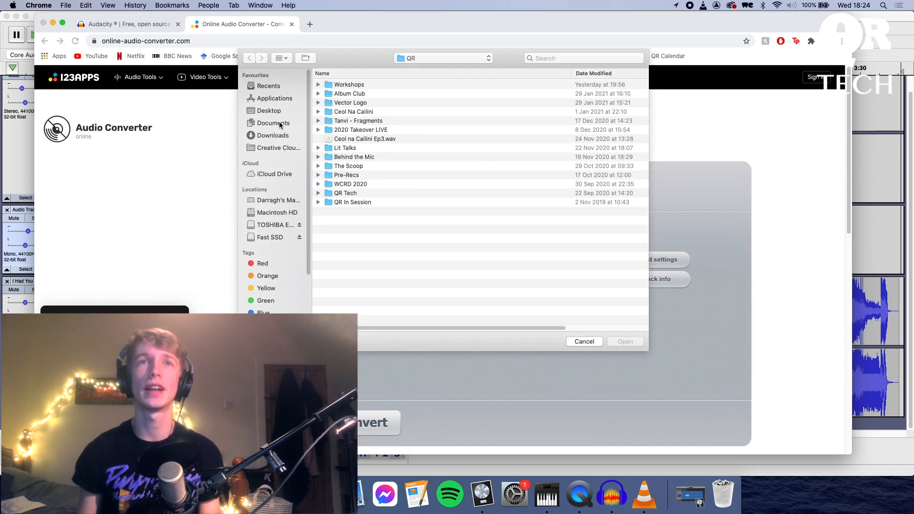
pyautogui.click(274, 111)
pyautogui.doubleClick(357, 102)
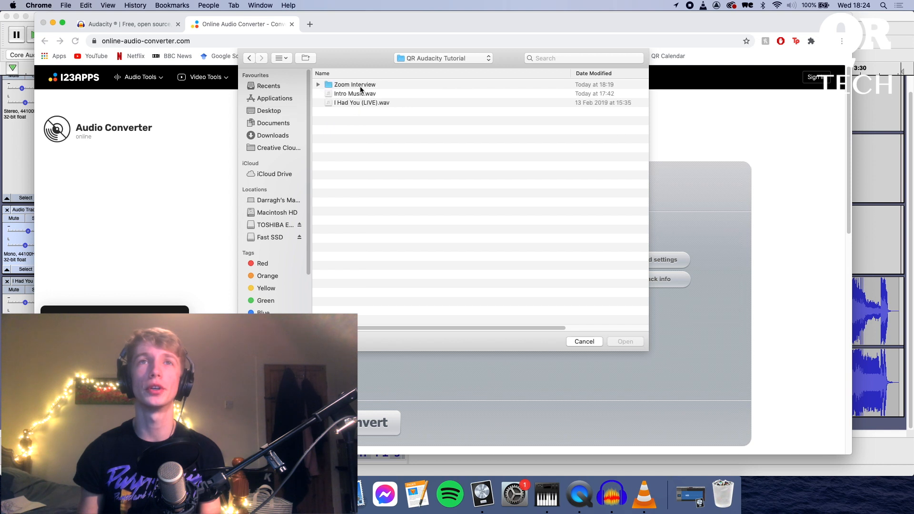
pyautogui.doubleClick(354, 85)
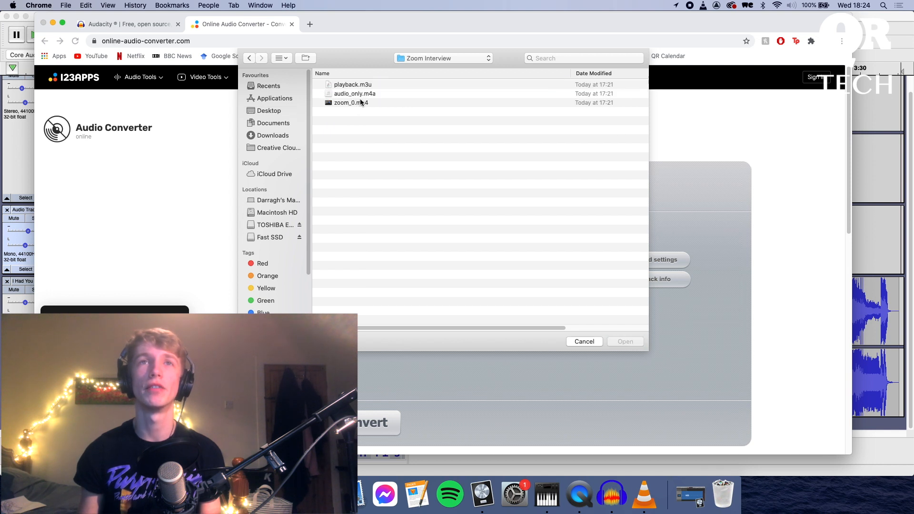
pyautogui.doubleClick(362, 94)
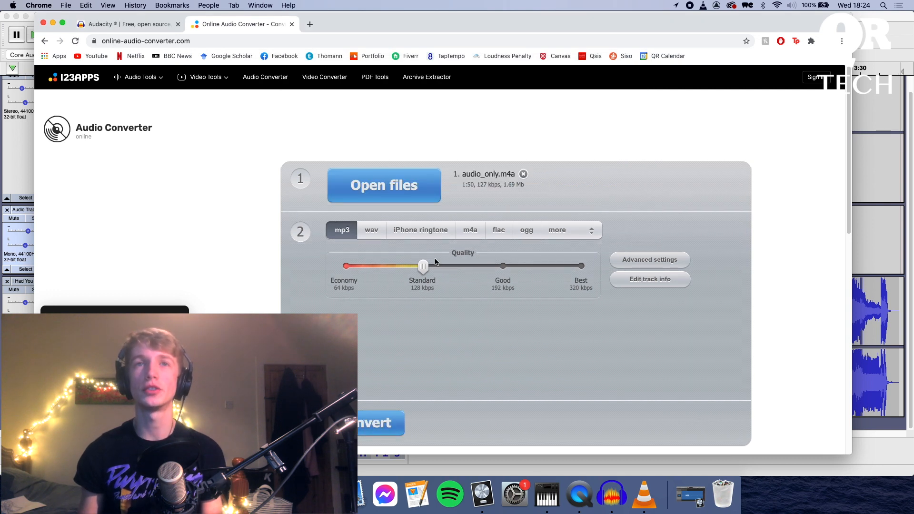
# Set the mp3 conversion quality to Good, 192 kbps.
pyautogui.moveTo(423, 267); pyautogui.dragTo(502, 267)
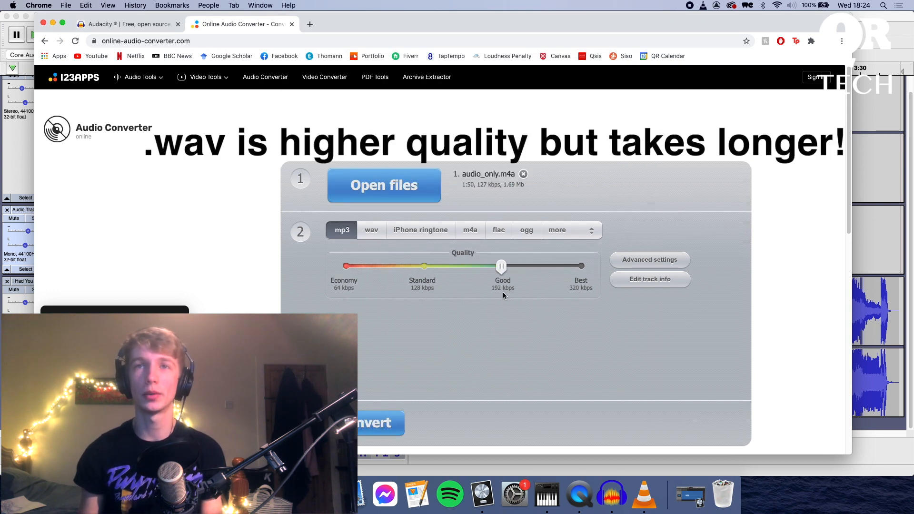
pyautogui.scroll(-3, 538, 267)
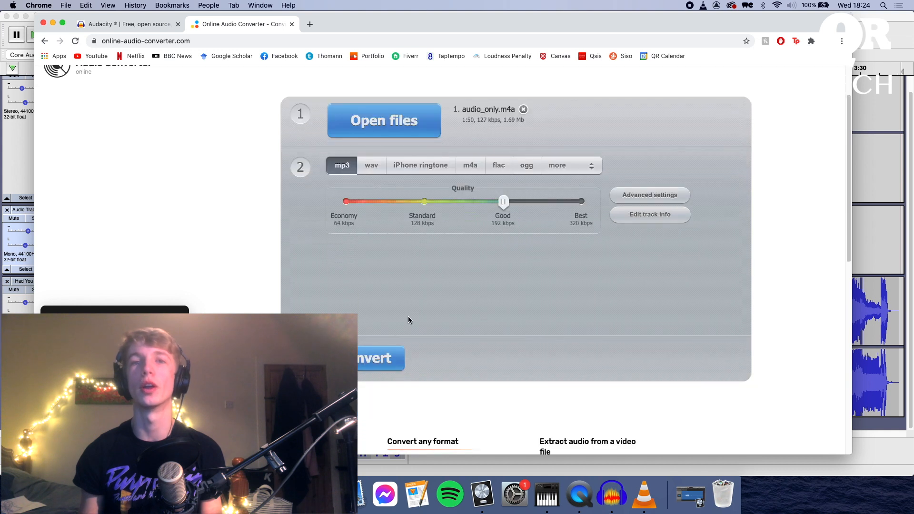
# Convert audio_only.m4a to mp3 and download the converted file.
pyautogui.click(376, 365)
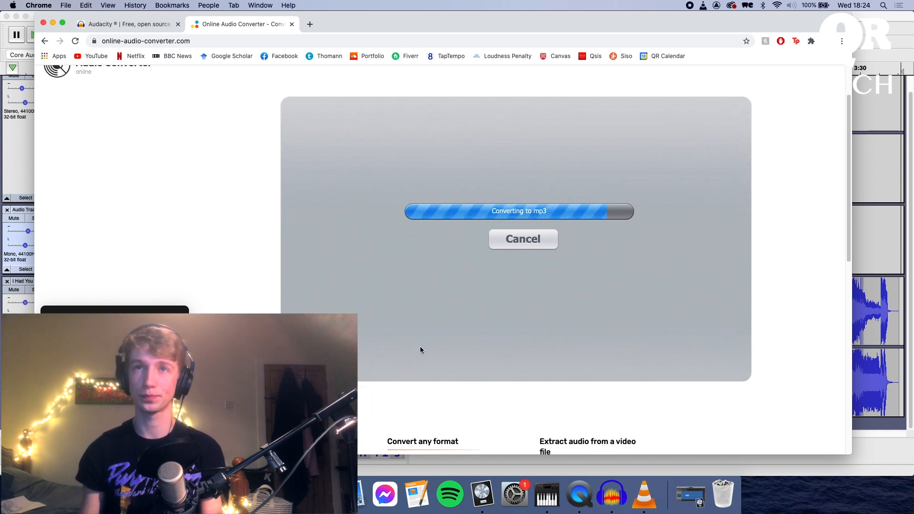
pyautogui.click(521, 211)
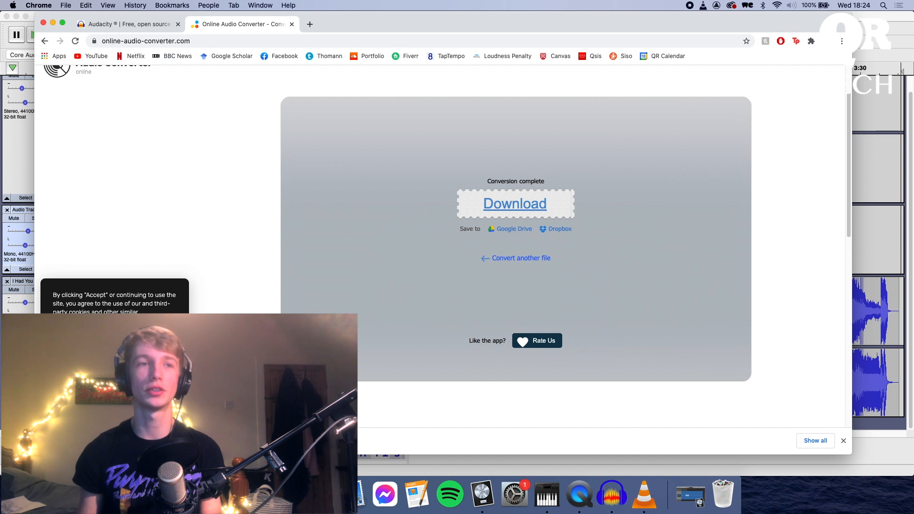
# Switch to the Zoom Interview folder in Finder and import the converted audio_only mp3 into the Audacity project as a new track.
pyautogui.click(191, 495)
pyautogui.press('super+Tab')
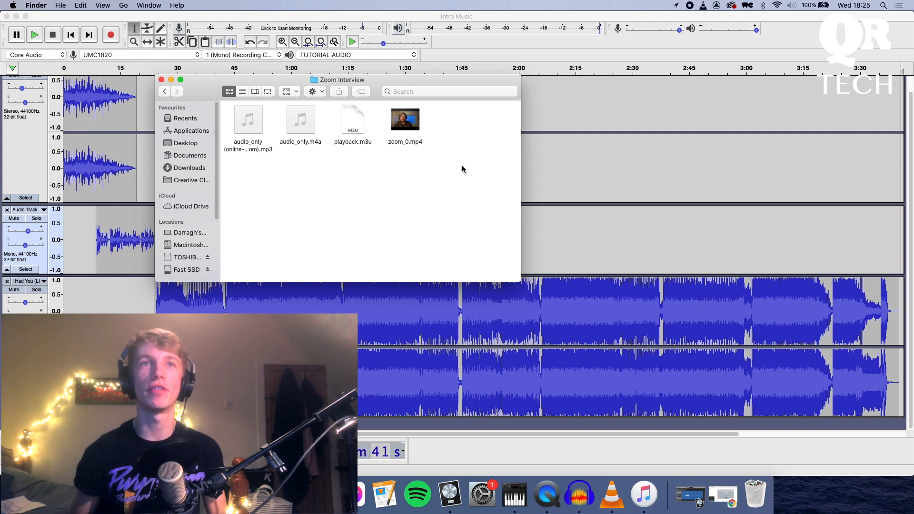
pyautogui.moveTo(440, 198); pyautogui.dragTo(223, 103)
pyautogui.click(334, 174)
pyautogui.moveTo(243, 117); pyautogui.dragTo(688, 400)
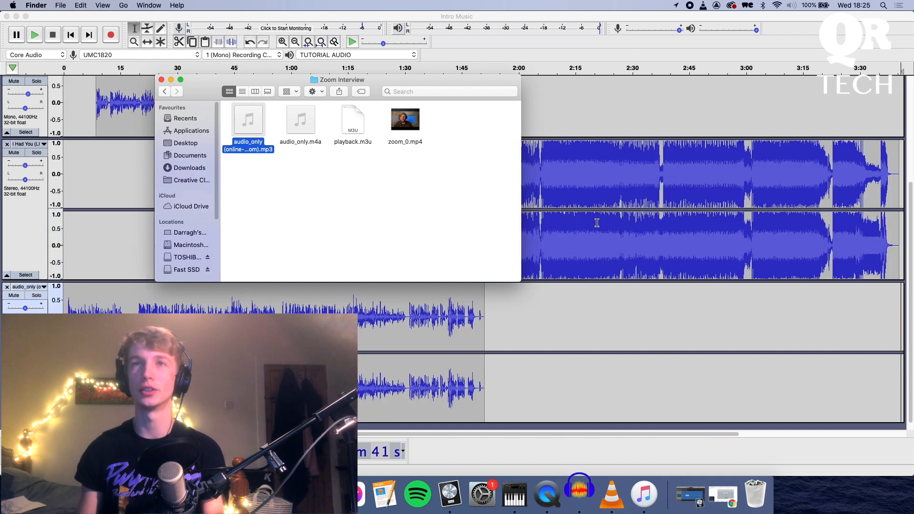
# Select the whole audio_only clip and cut it from the start of its track.
pyautogui.click(551, 337)
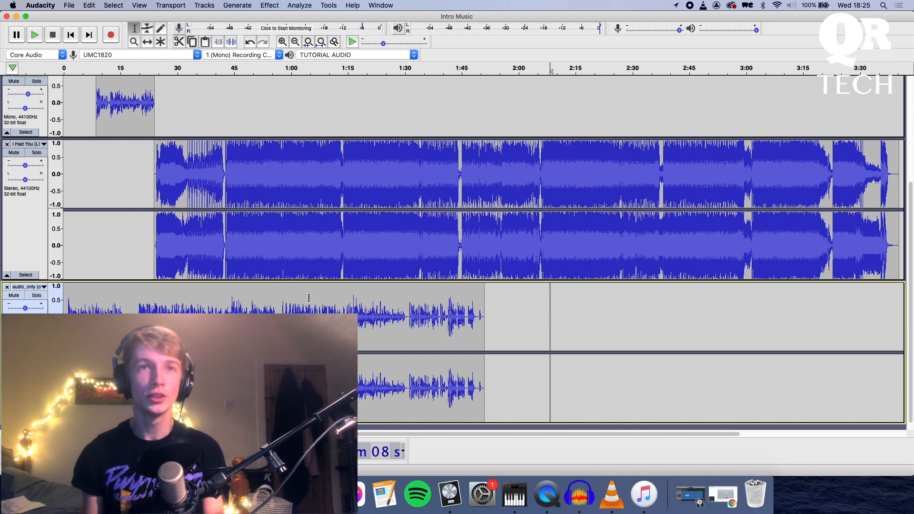
pyautogui.doubleClick(264, 291)
pyautogui.click(88, 5)
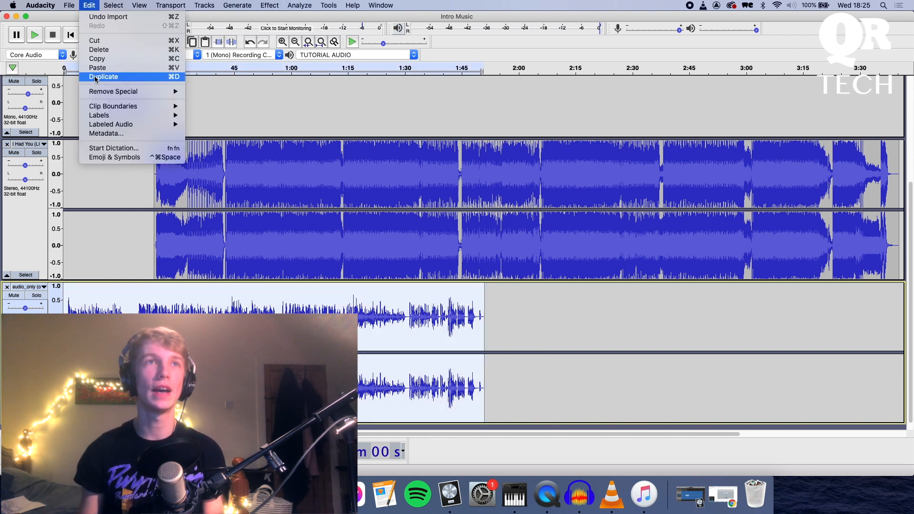
pyautogui.click(95, 41)
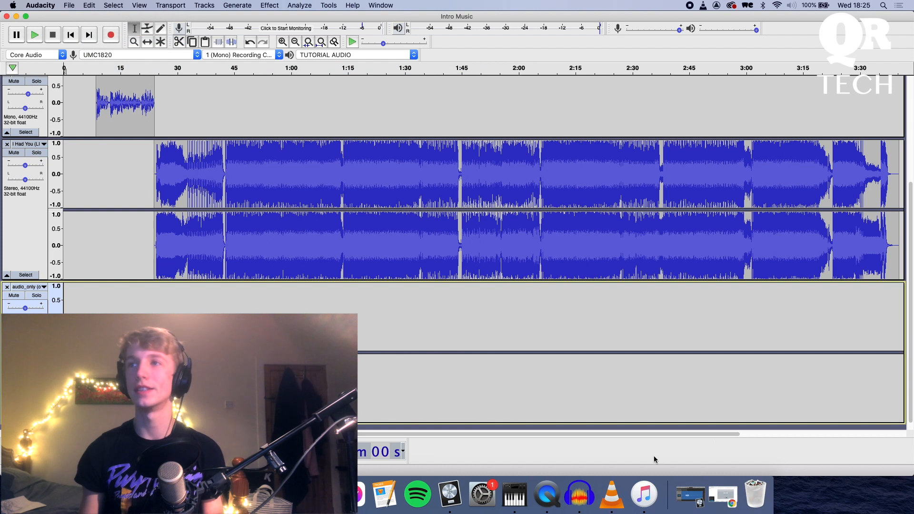
# Play the song's ending, and paste the interview audio into the audio_only track at about 3:39, where the song finishes.
pyautogui.hscroll(10, 672, 211)
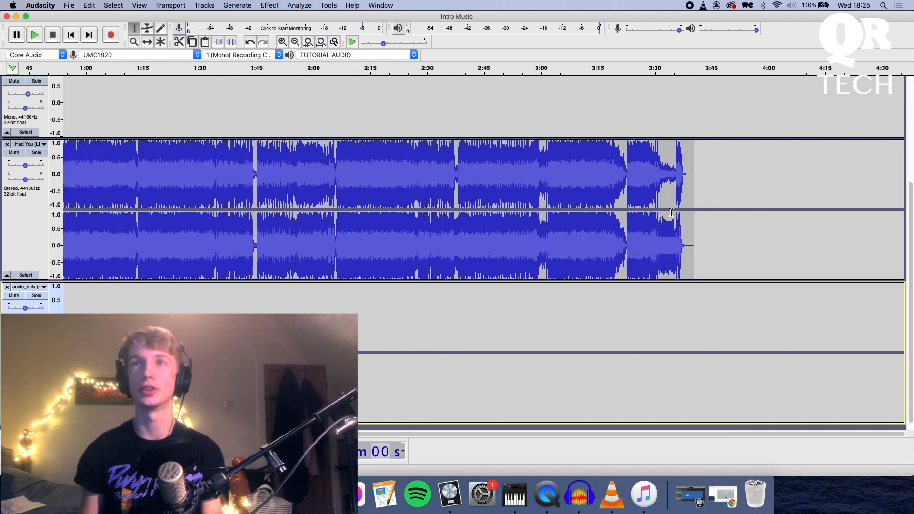
pyautogui.click(668, 170)
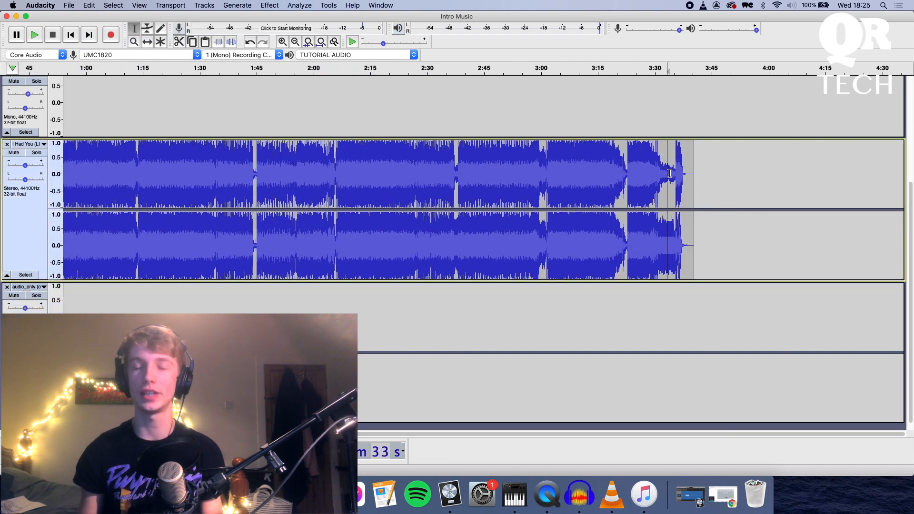
pyautogui.press('space')
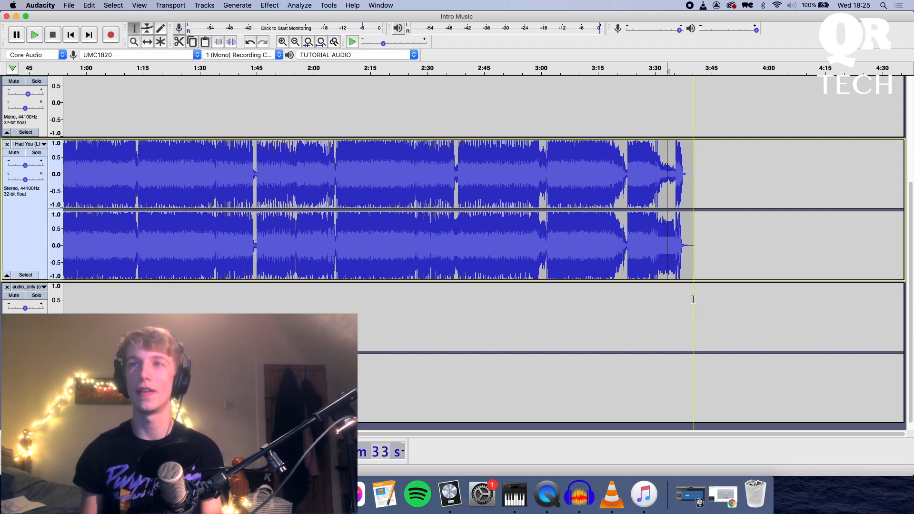
pyautogui.click(693, 300)
pyautogui.click(691, 300)
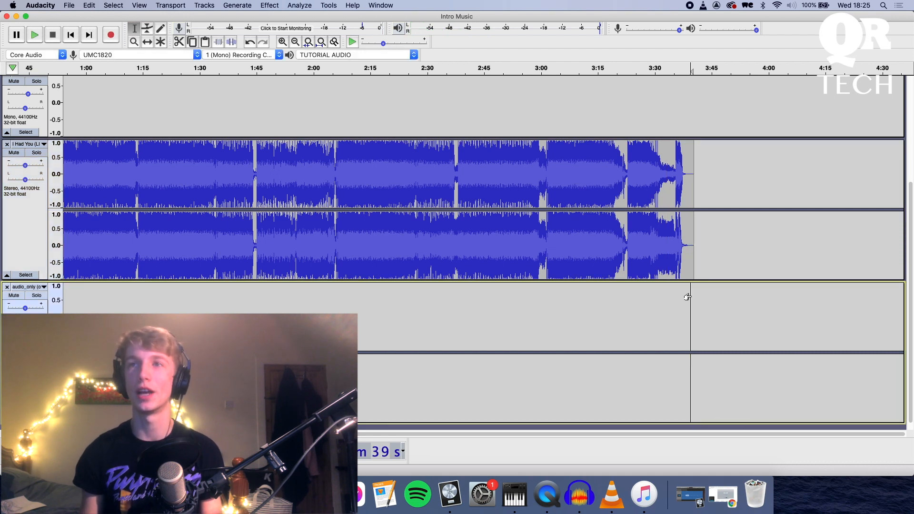
pyautogui.click(95, 5)
pyautogui.click(140, 69)
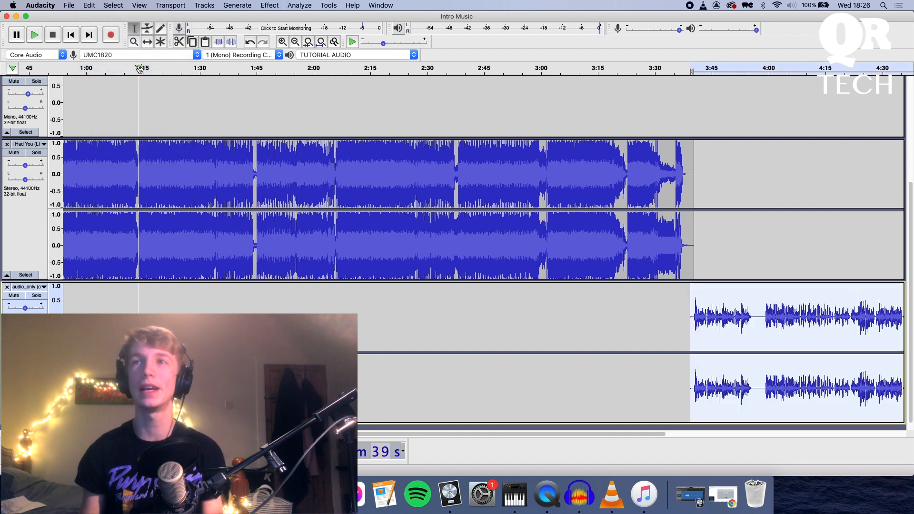
# Play the transition from the song's ending into the interview audio to check timing and volume.
pyautogui.click(674, 239)
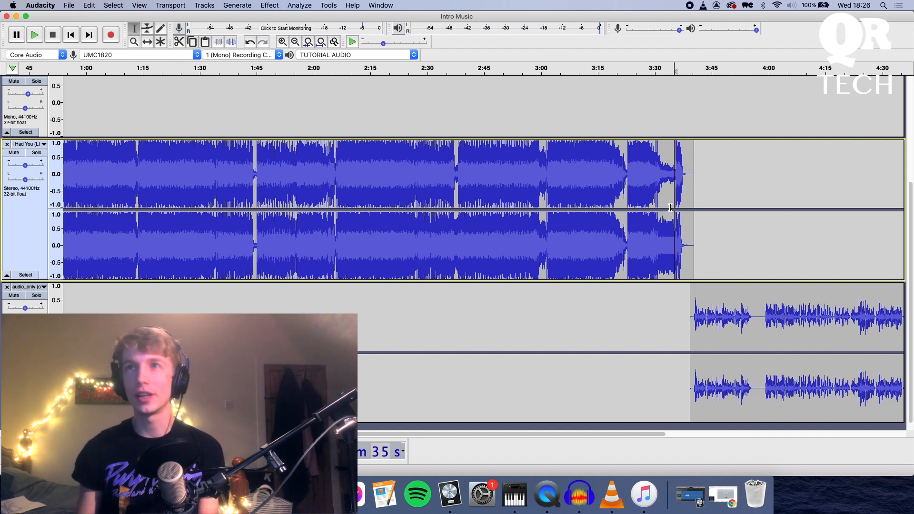
pyautogui.click(670, 203)
pyautogui.press('space')
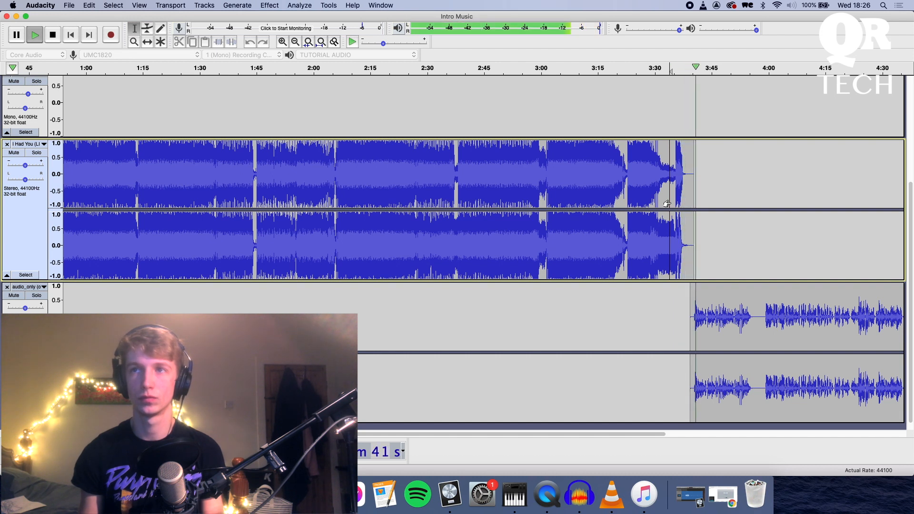
pyautogui.moveTo(638, 435); pyautogui.dragTo(846, 435)
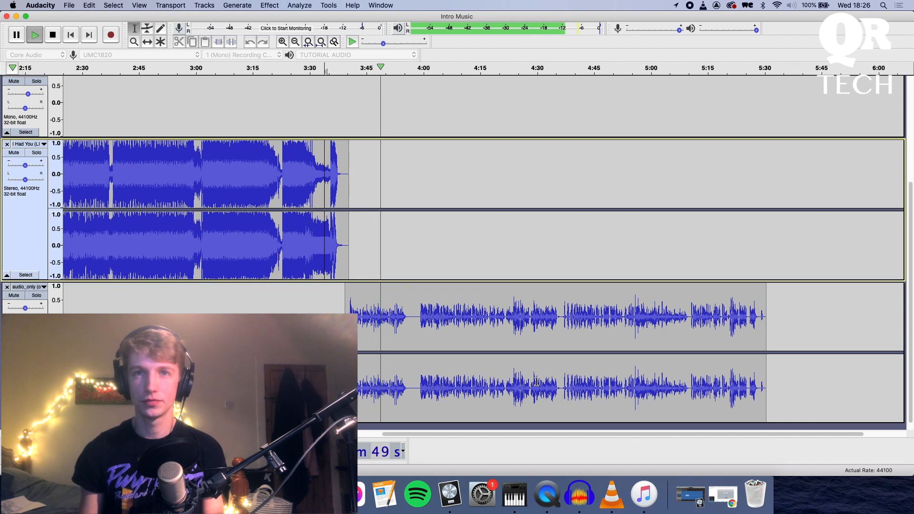
pyautogui.press('space')
# Raise the audio_only track's gain slightly and replay the transition from about 3:35.
pyautogui.moveTo(25, 308); pyautogui.dragTo(29, 308)
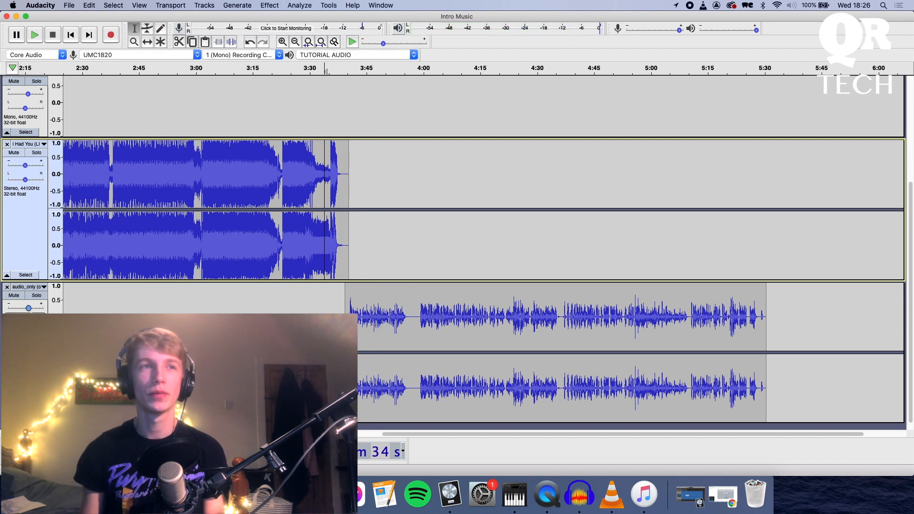
pyautogui.click(330, 246)
pyautogui.press('space')
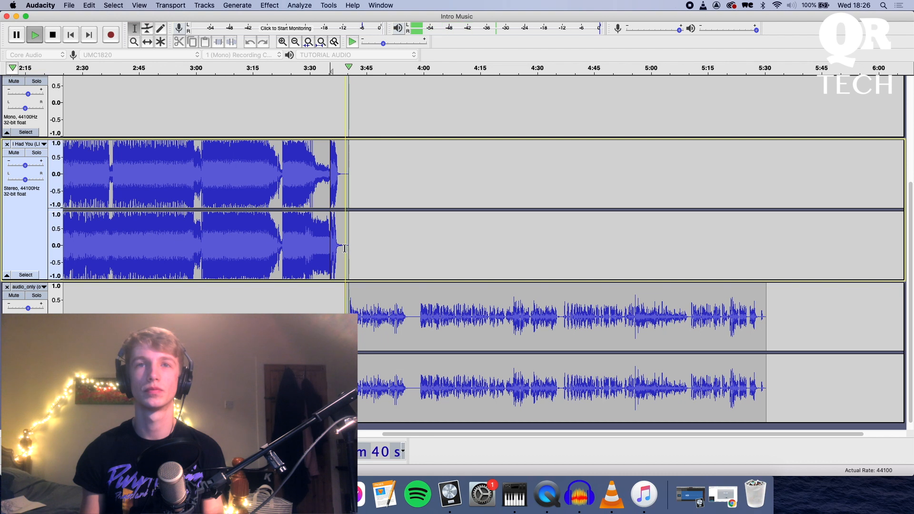
pyautogui.press('space')
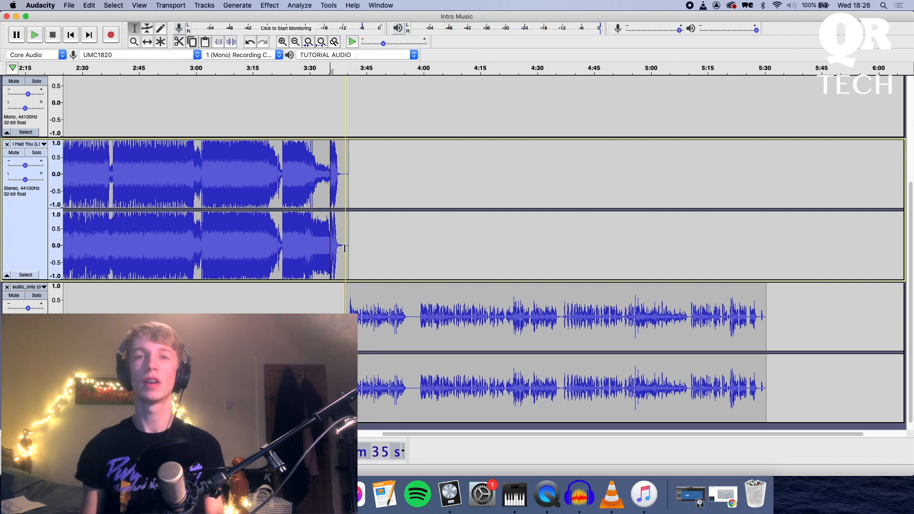
# Review the podcast arrangement from the intro jingle through the voice-over and the song to the interview clip.
pyautogui.moveTo(755, 436); pyautogui.dragTo(414, 441)
pyautogui.scroll(5, 70, 90)
pyautogui.click(97, 101)
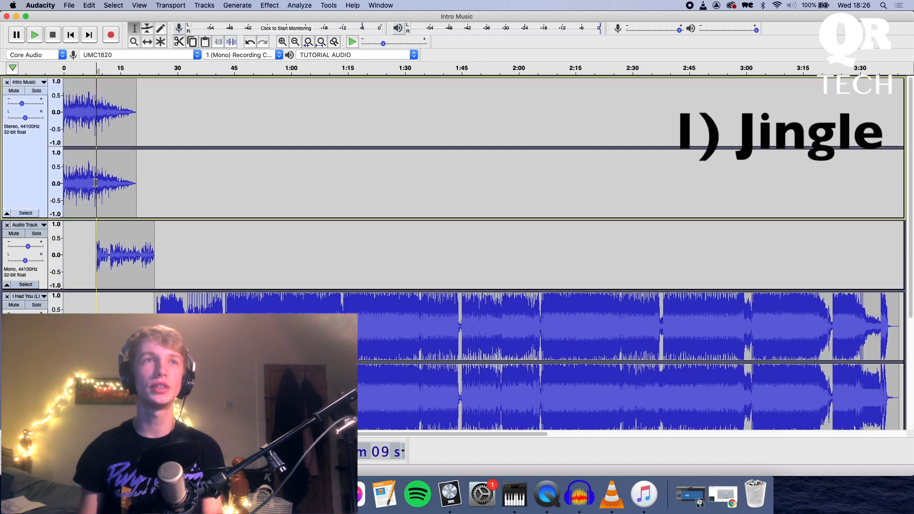
pyautogui.click(122, 264)
pyautogui.click(409, 334)
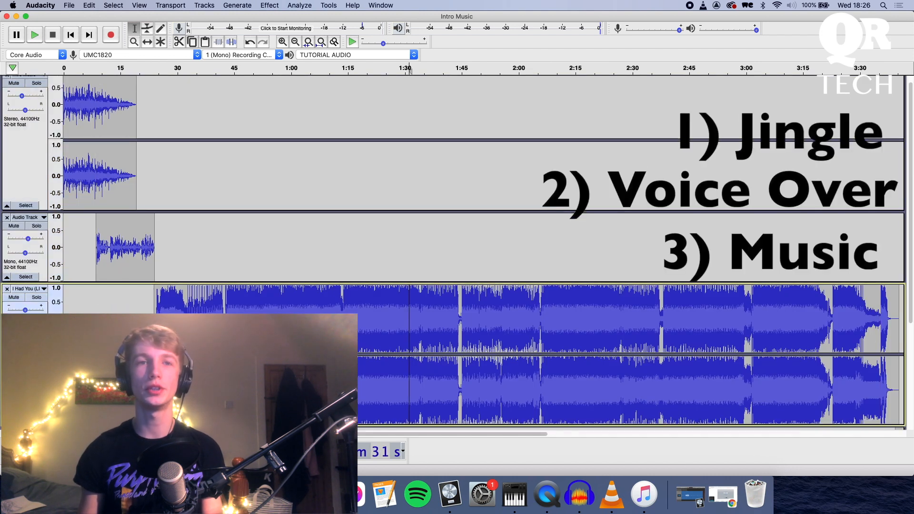
pyautogui.hscroll(10, 458, 332)
pyautogui.scroll(-4, 459, 332)
pyautogui.click(407, 310)
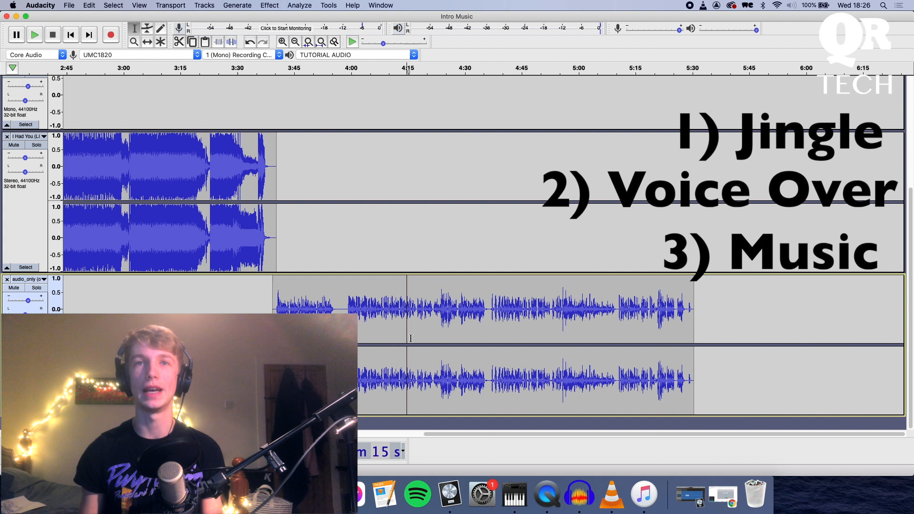
pyautogui.hscroll(-10, 233, 279)
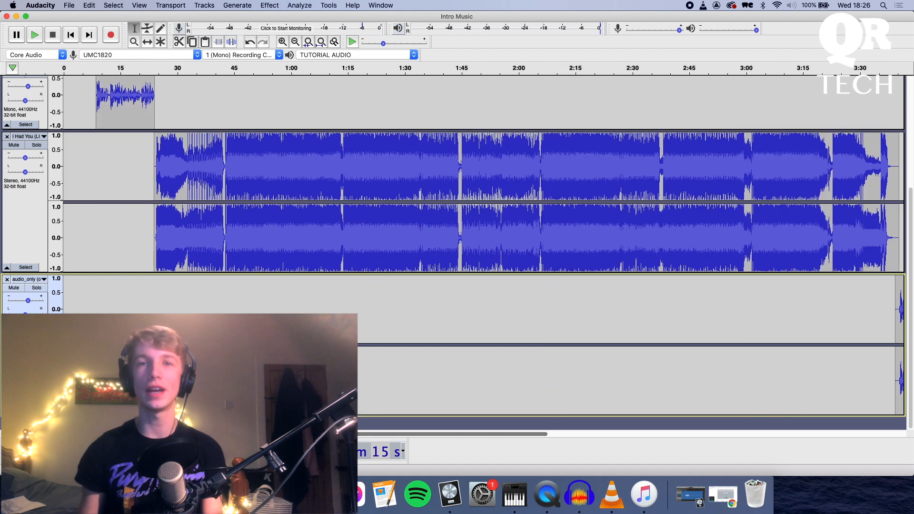
pyautogui.scroll(4, 233, 278)
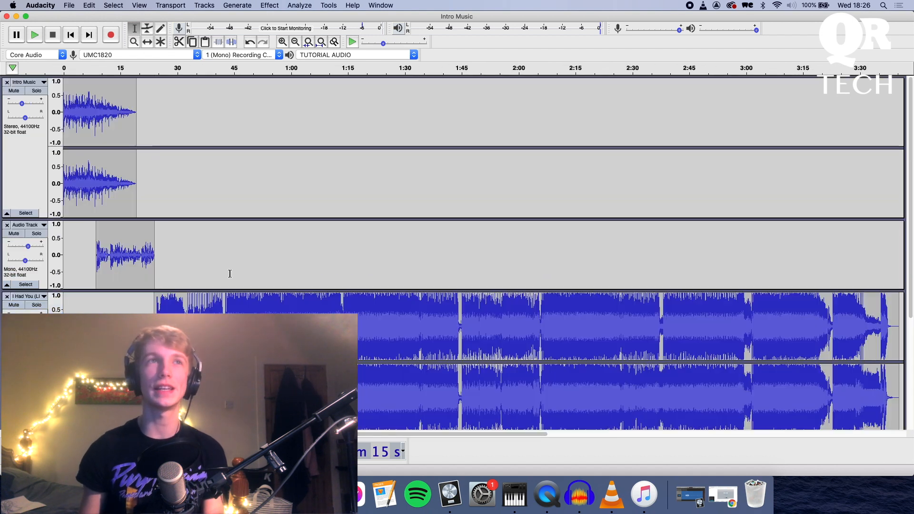
# Export the project as a WAV named Terrible Music Podcast in the QR Audacity Tutorial folder, accepting the stereo mixdown and the existing metadata tags.
pyautogui.click(70, 6)
pyautogui.moveTo(88, 77)
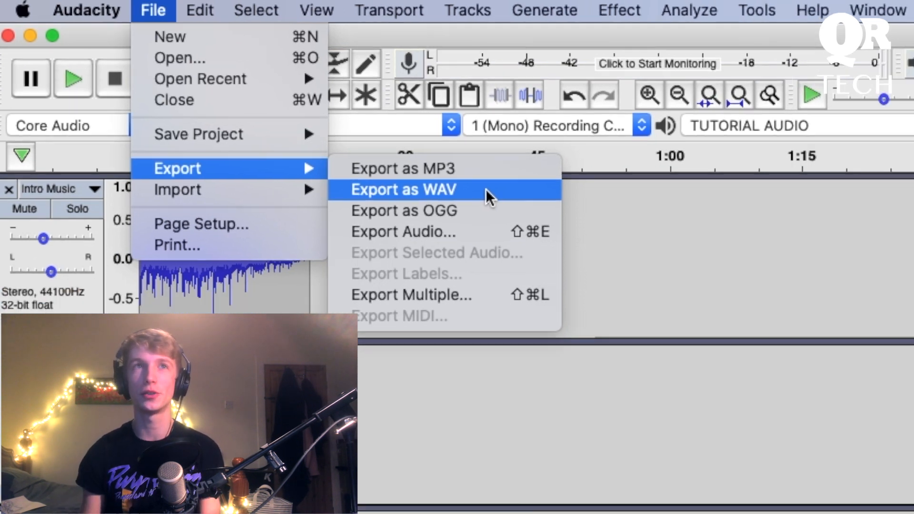
pyautogui.click(527, 206)
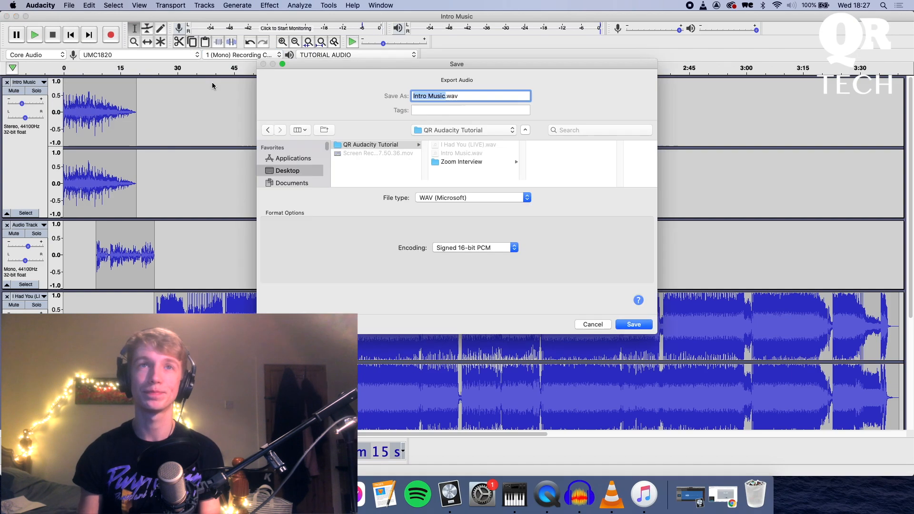
pyautogui.tripleClick(439, 97)
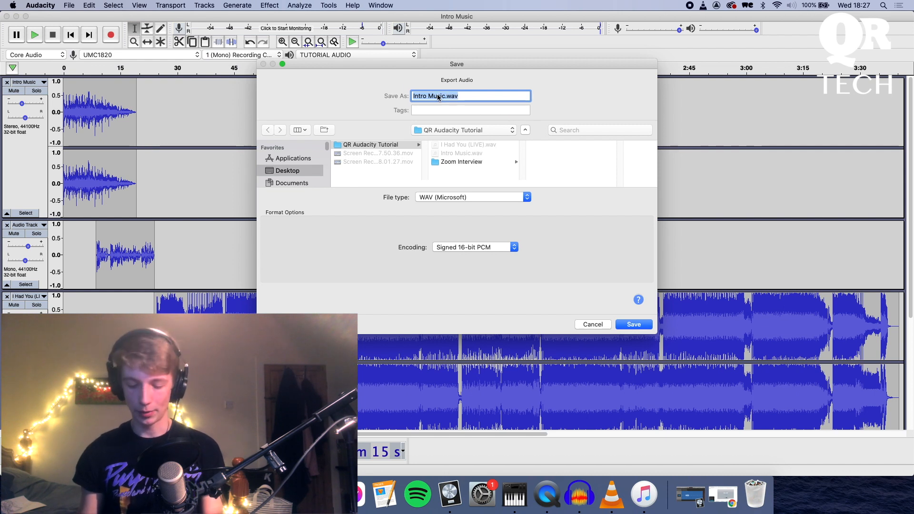
pyautogui.write('Terrible Music Podcast')
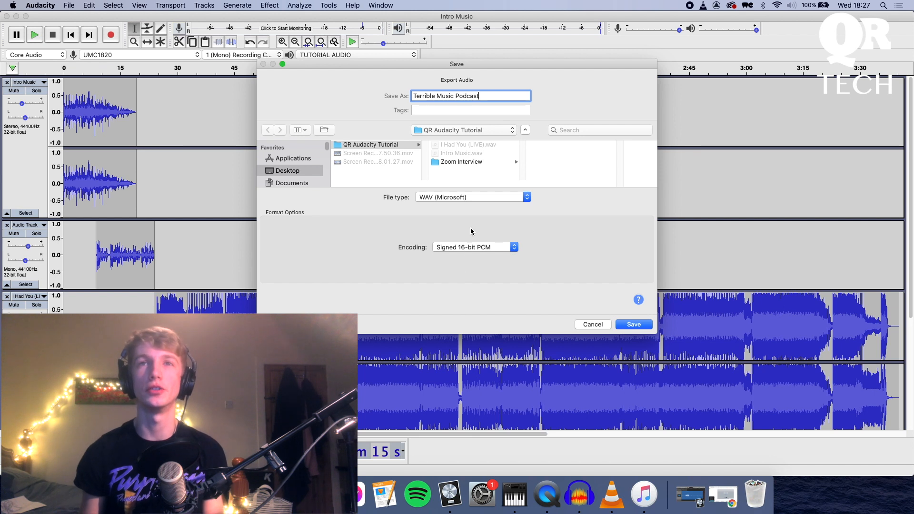
pyautogui.click(641, 326)
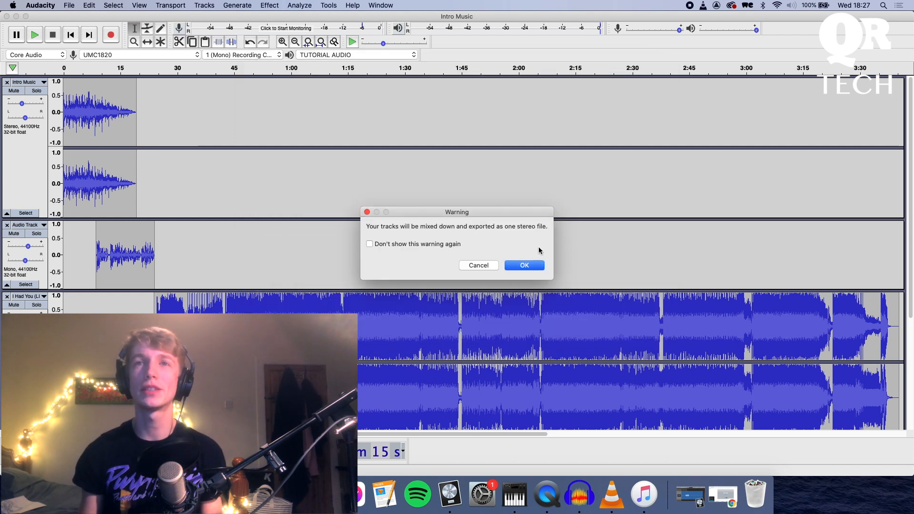
pyautogui.click(523, 268)
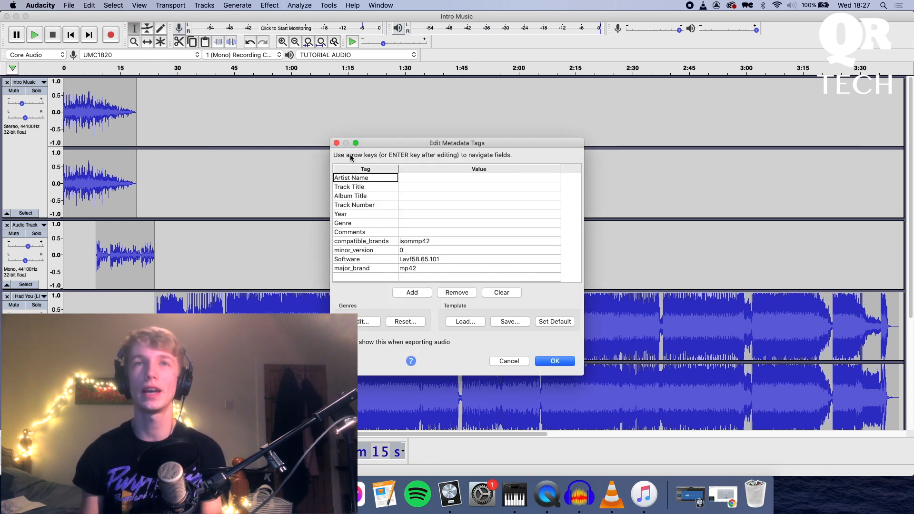
pyautogui.click(556, 362)
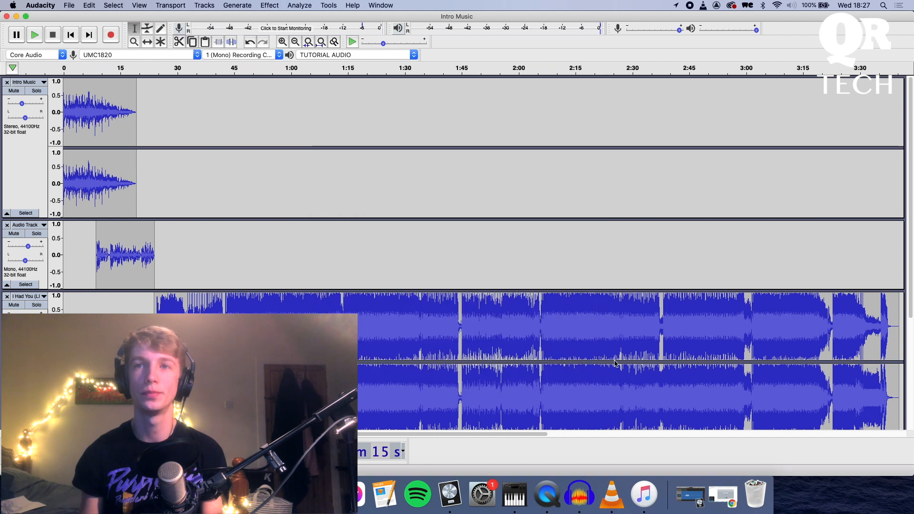
# Switch to Finder, preview Terrible Music Podcast.wav in the QR Audacity Tutorial folder, and close the preview.
pyautogui.press('super+Tab')
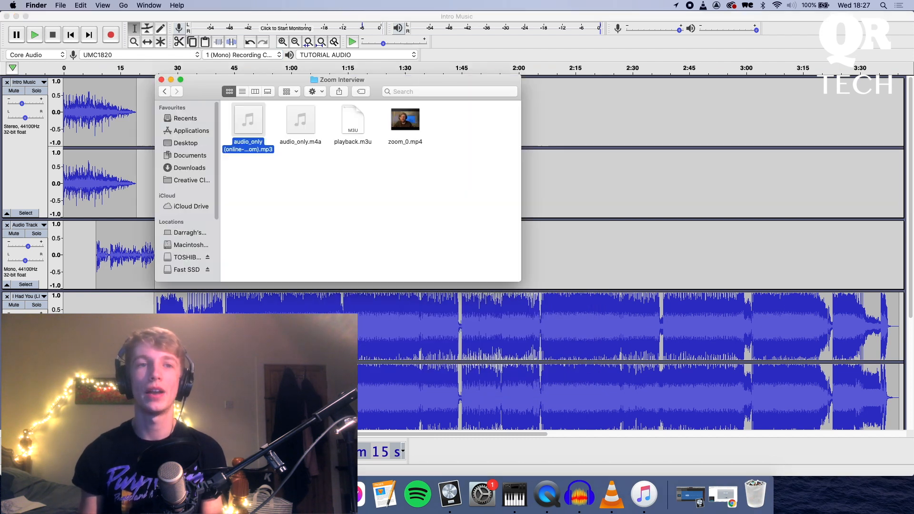
pyautogui.click(165, 91)
pyautogui.moveTo(361, 173); pyautogui.dragTo(353, 117)
pyautogui.click(389, 199)
pyautogui.moveTo(376, 181); pyautogui.dragTo(386, 156)
pyautogui.click(382, 218)
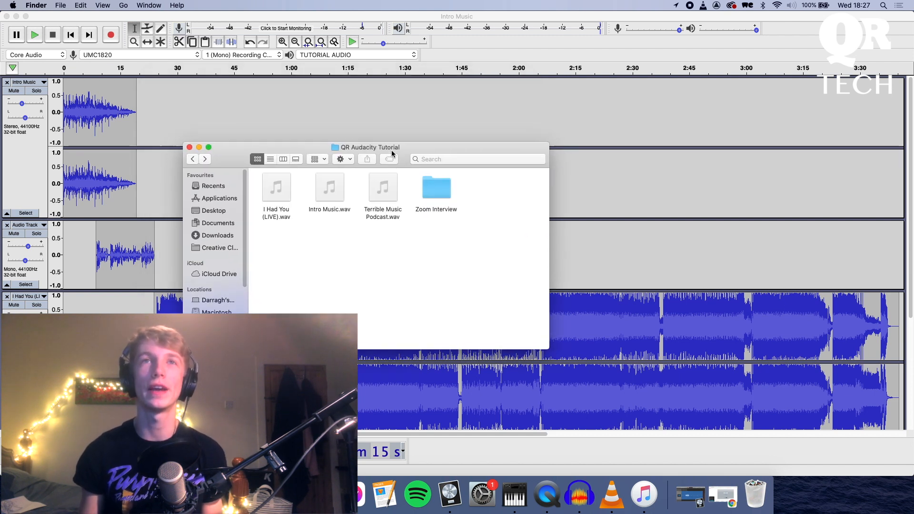
pyautogui.click(392, 192)
pyautogui.press('space')
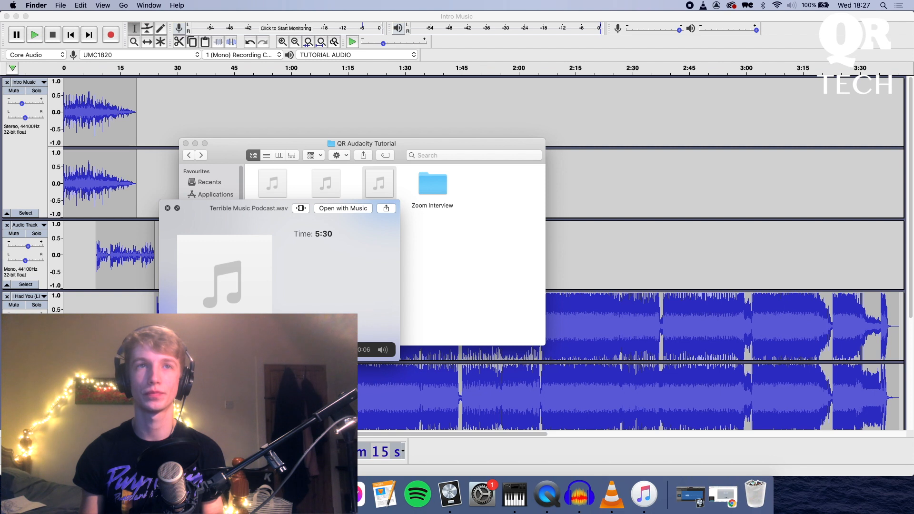
pyautogui.click(168, 209)
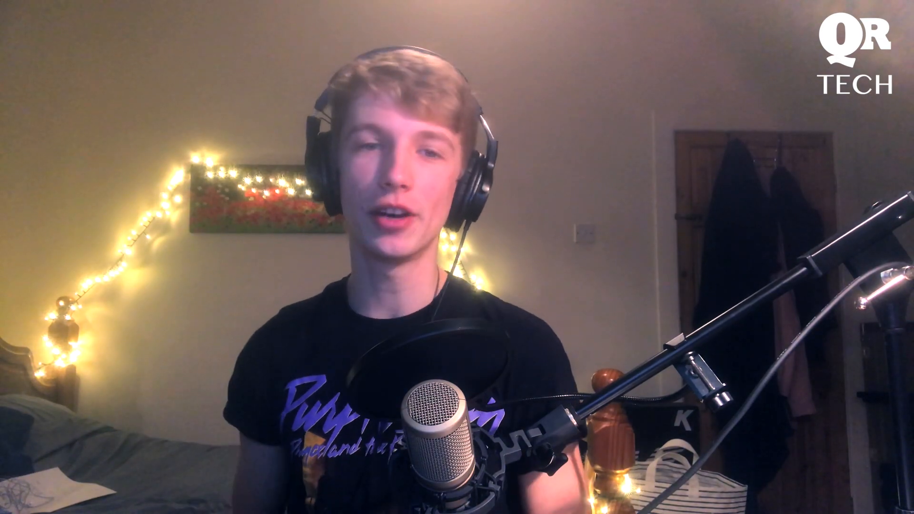